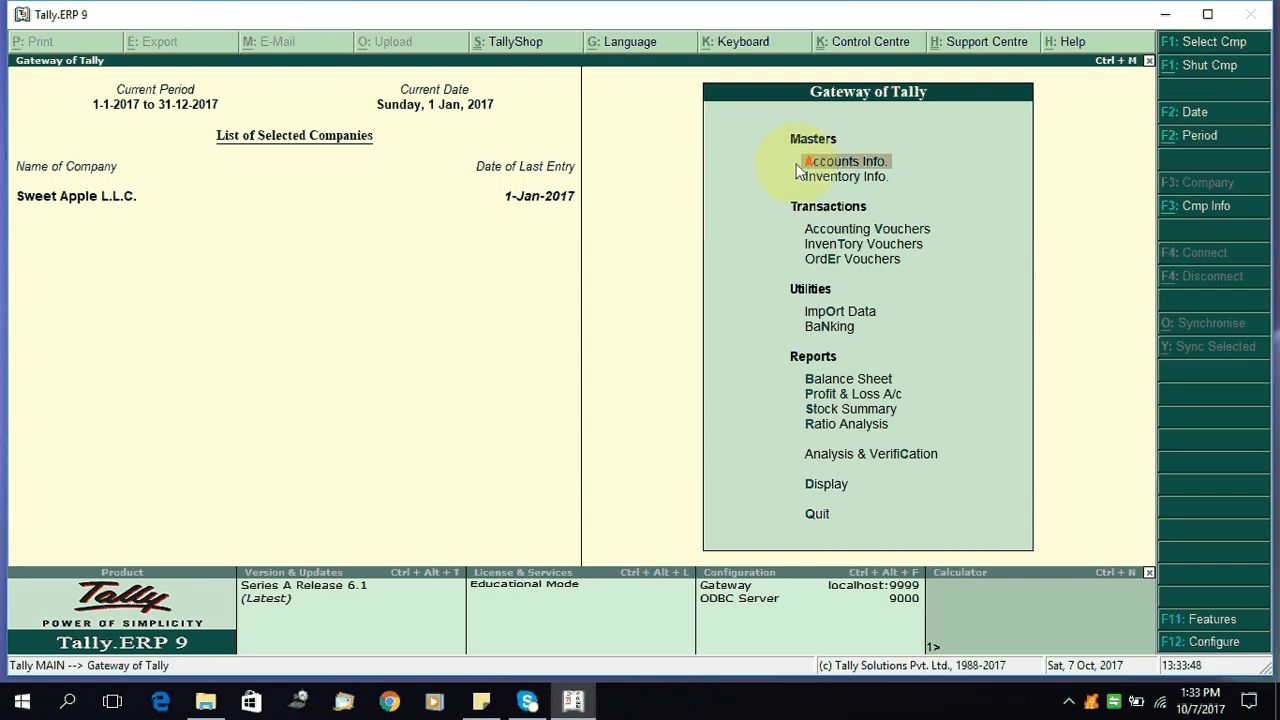
Open the Ledgers options in the accounts masters of Sweet Apple L.L.C.
left_click(866, 162)
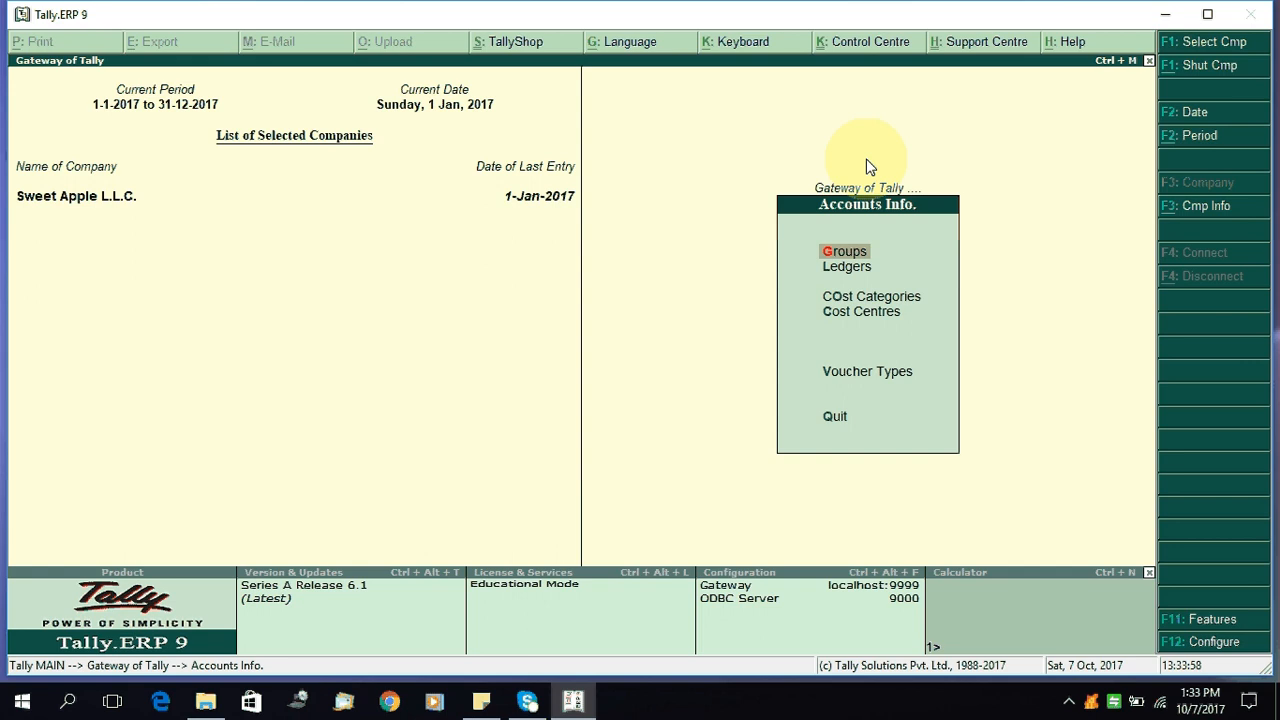
key("Down")
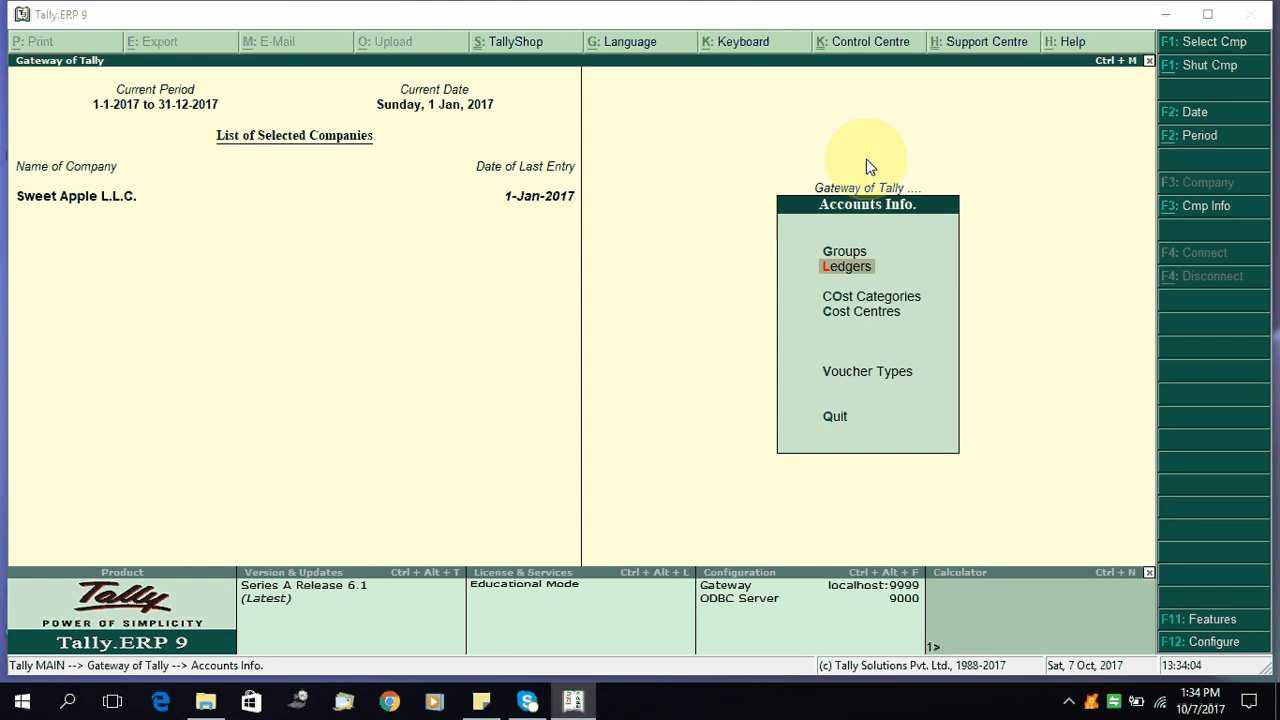
left_click(851, 268)
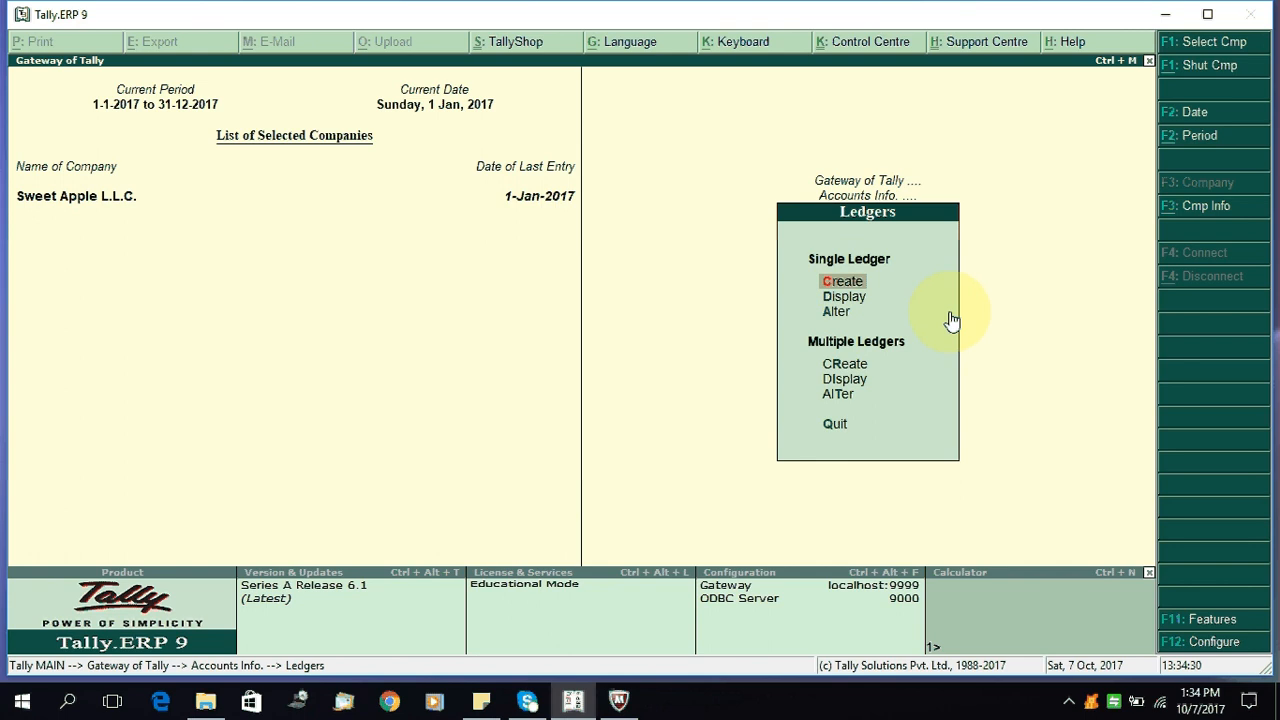
key("Down")
key("Up")
key("Down")
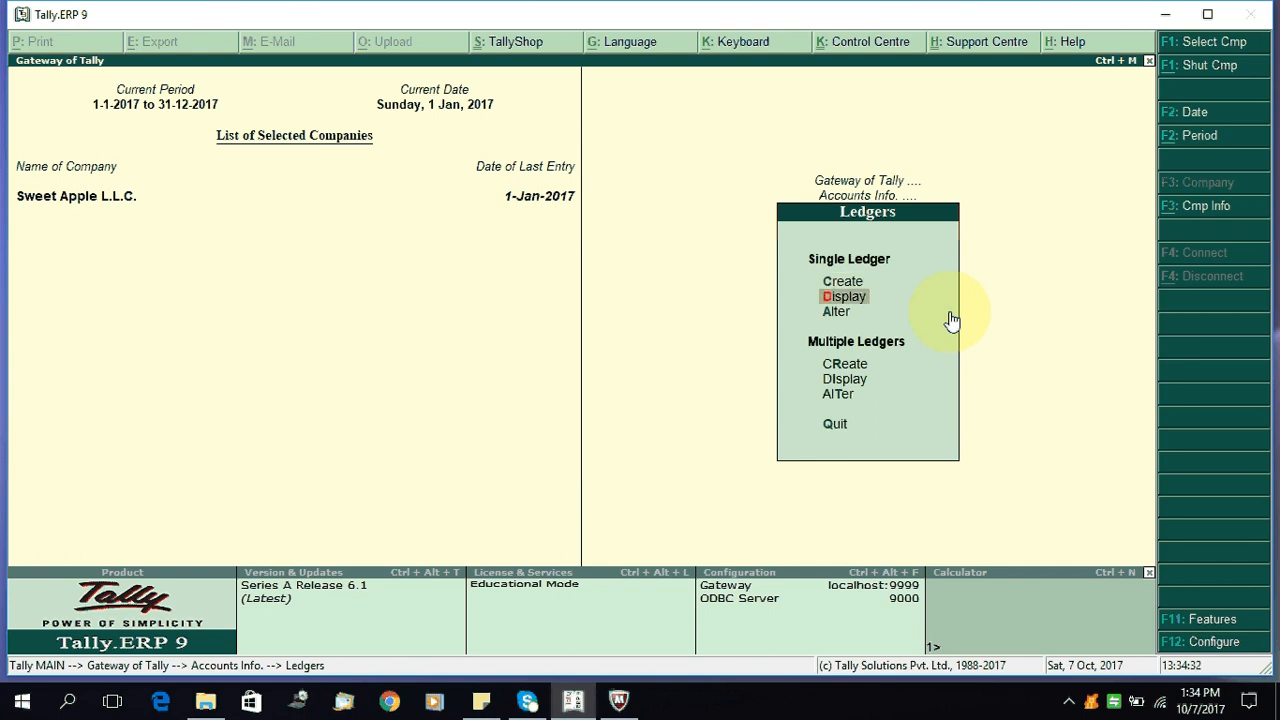
key("Down")
key("Up")
key("Down")
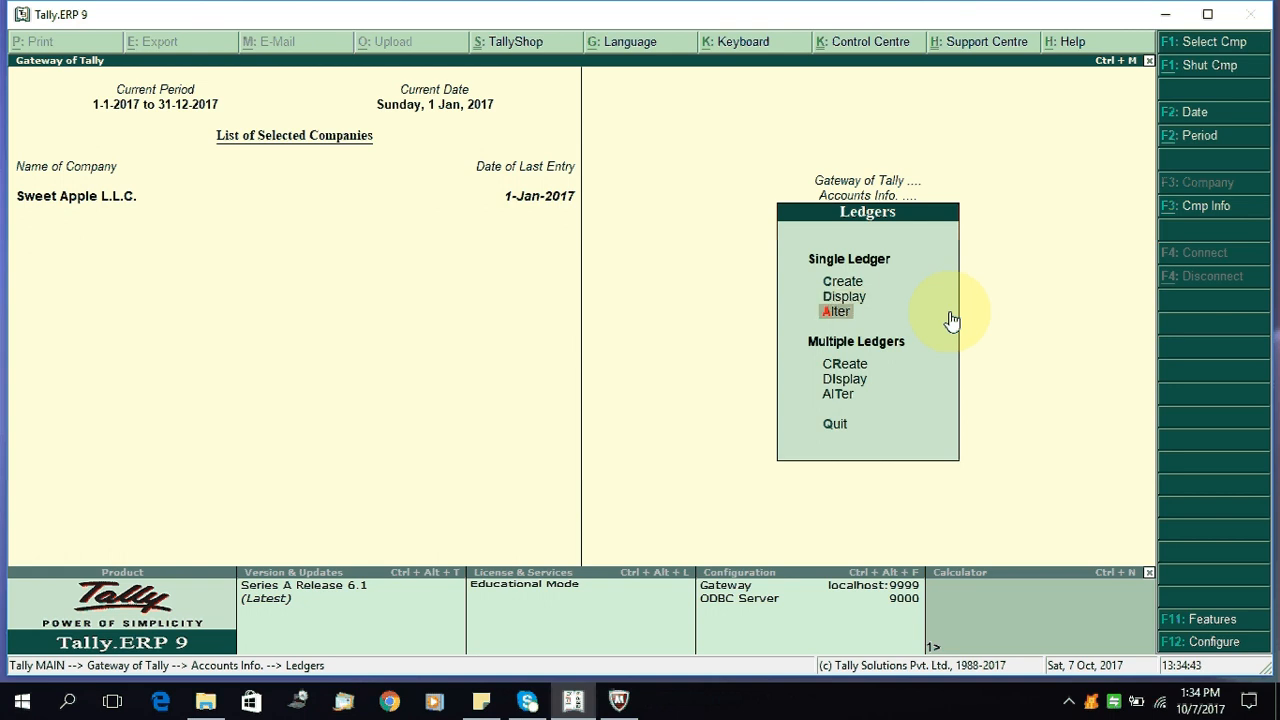
Try clearing the name of the Accrued Expenses ledger in single-ledger alteration, and quit without saving.
key("Return")
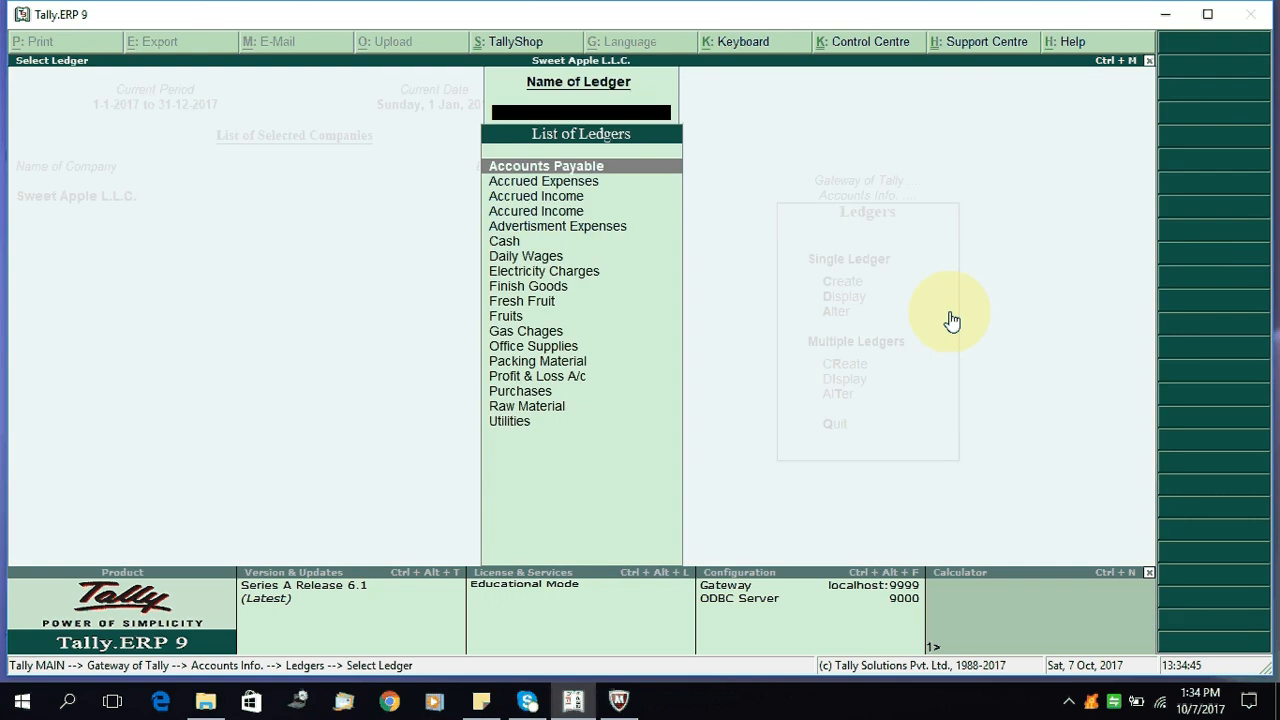
key("Down")
key("Return")
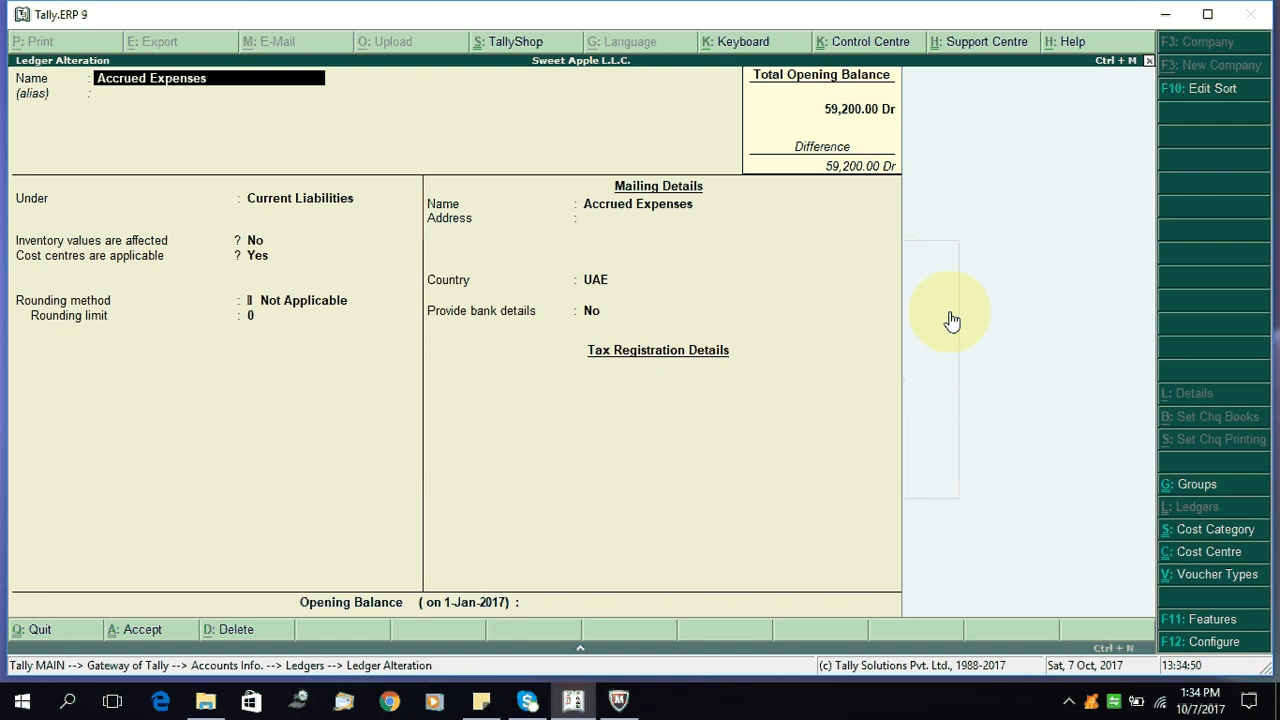
key("BackSpace")
key("Escape")
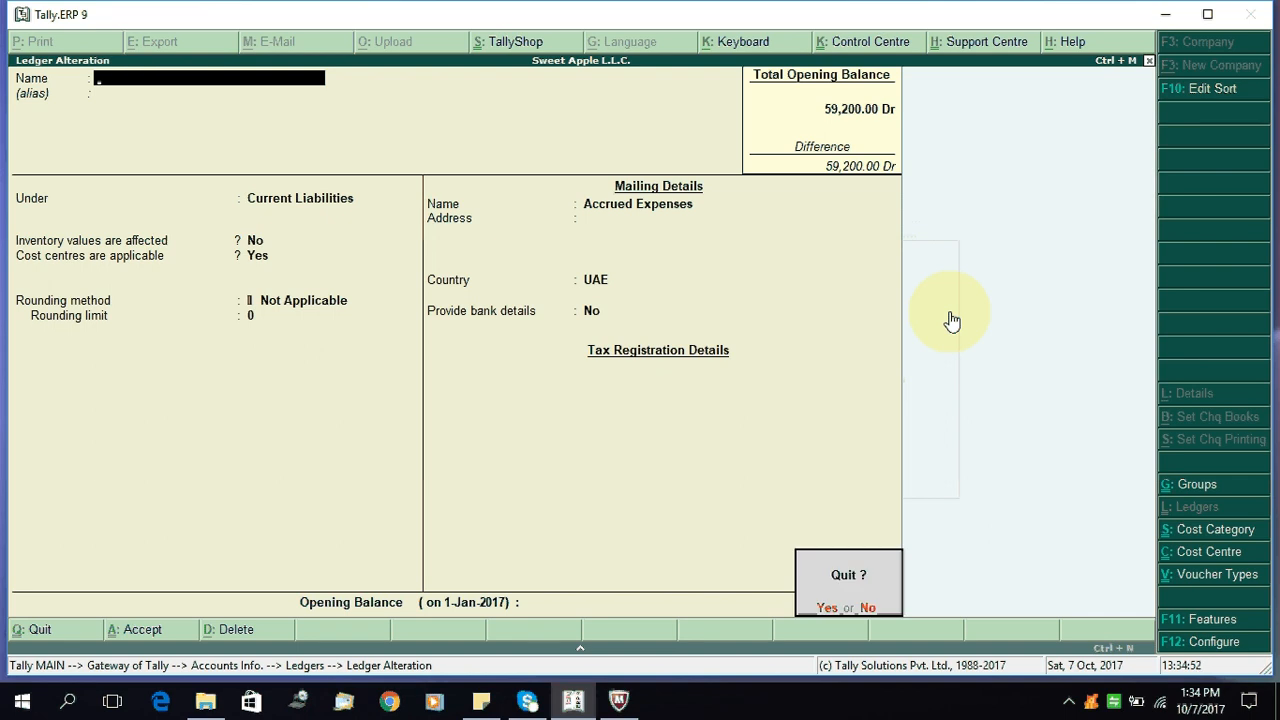
key("y")
key("Escape")
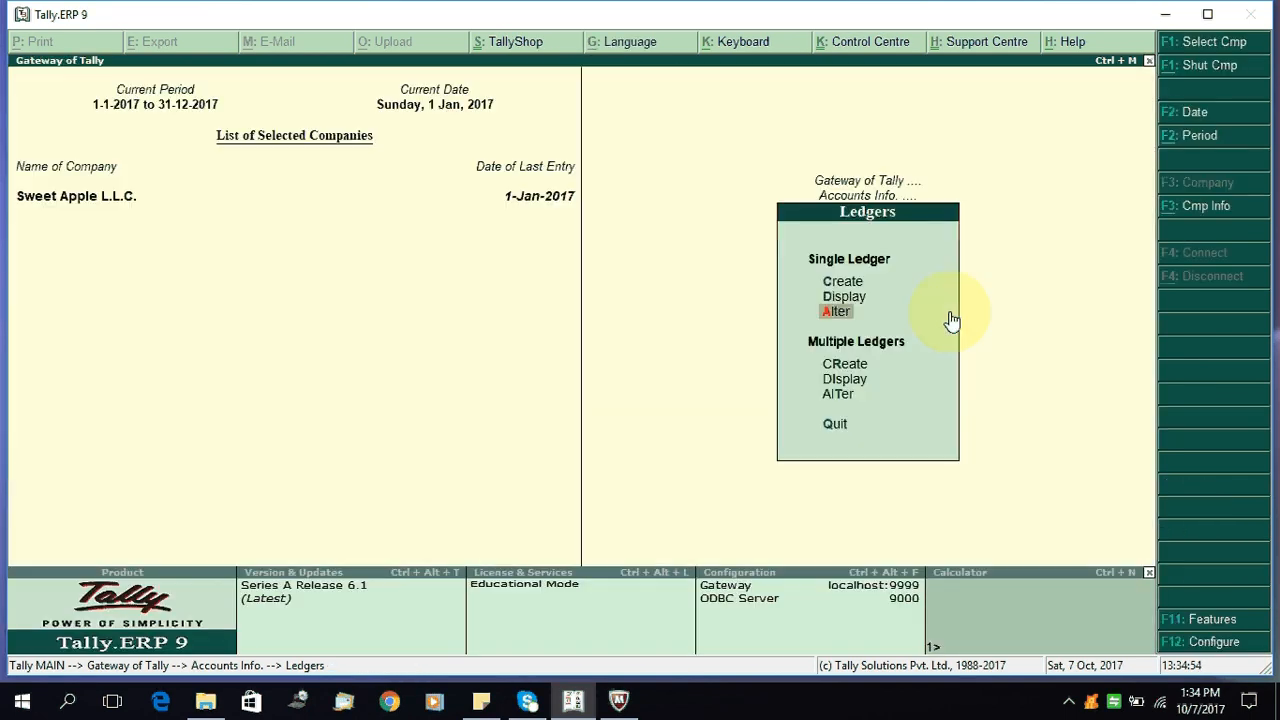
Look through the existing ledgers in the single-ledger display list and leave the list.
key("Up")
key("Return")
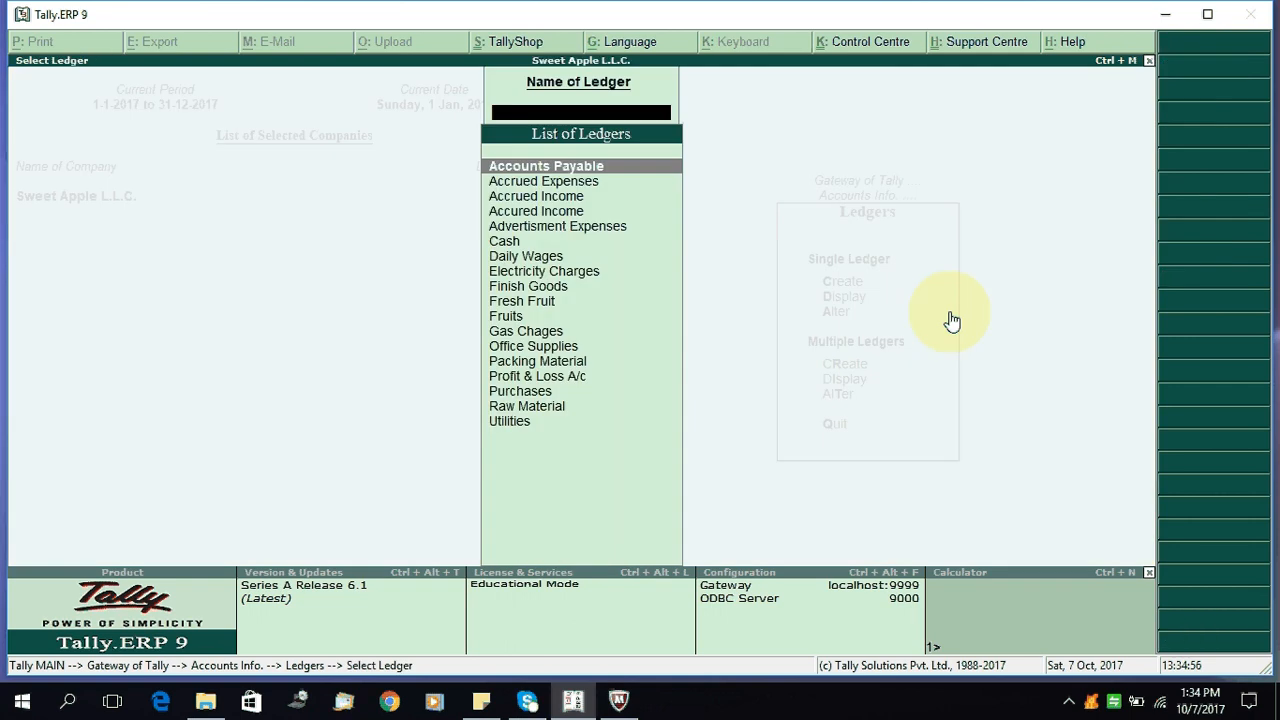
key("Down")
key("Down")
key("Down")
key("Down")
key("Down")
key("Down")
key("Down")
key("Down")
key("Down")
key("Down")
key("Down")
key("Down")
key("Down")
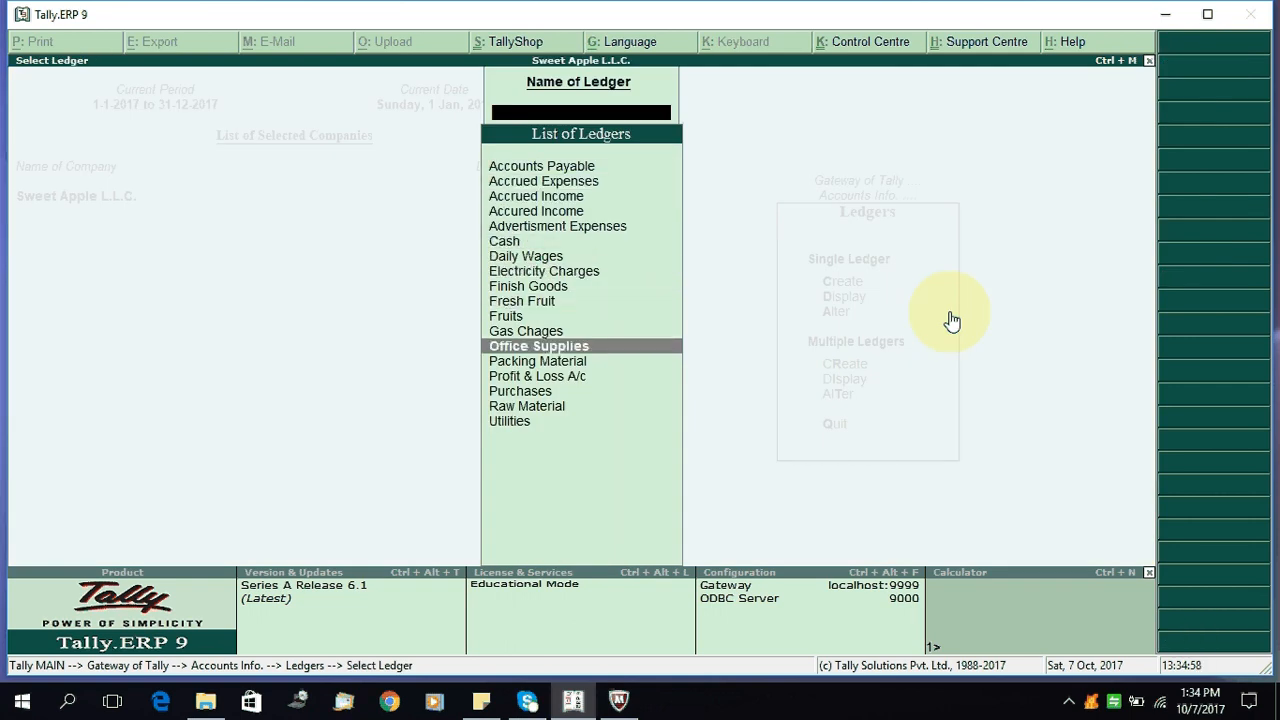
key("Escape")
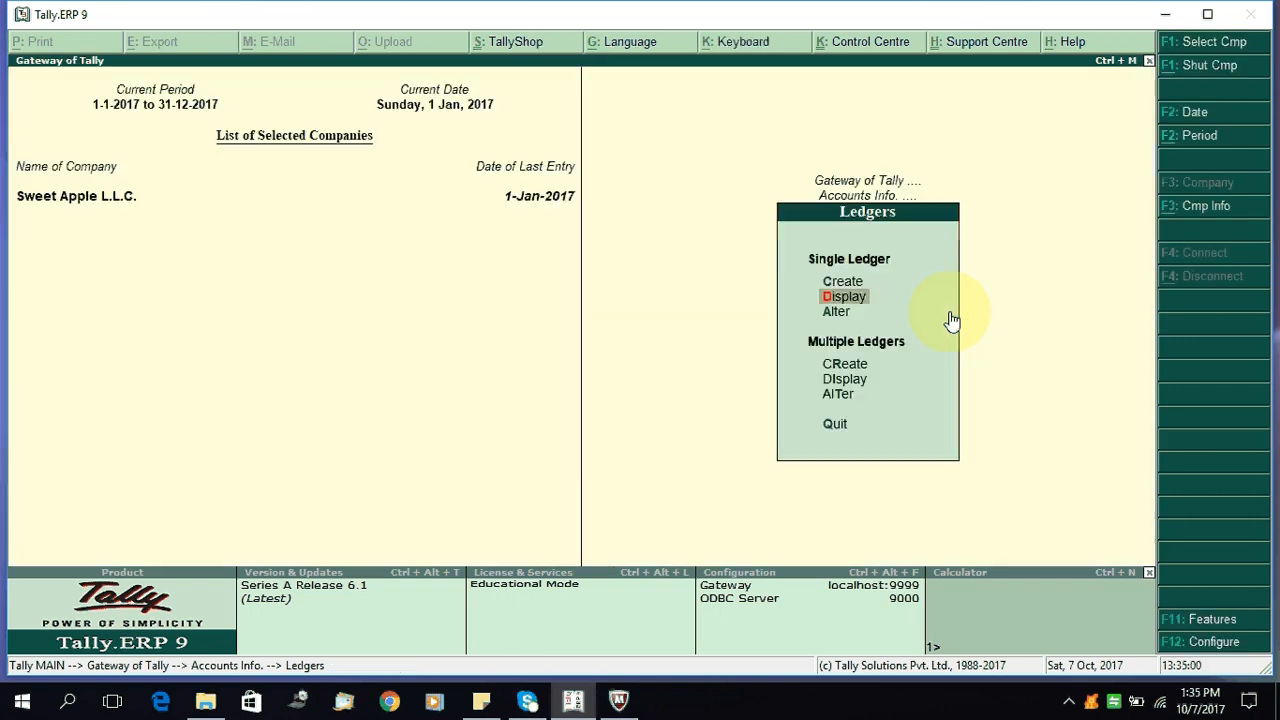
Start a new single ledger named "Printing & Stationary" without an alias.
key("Up")
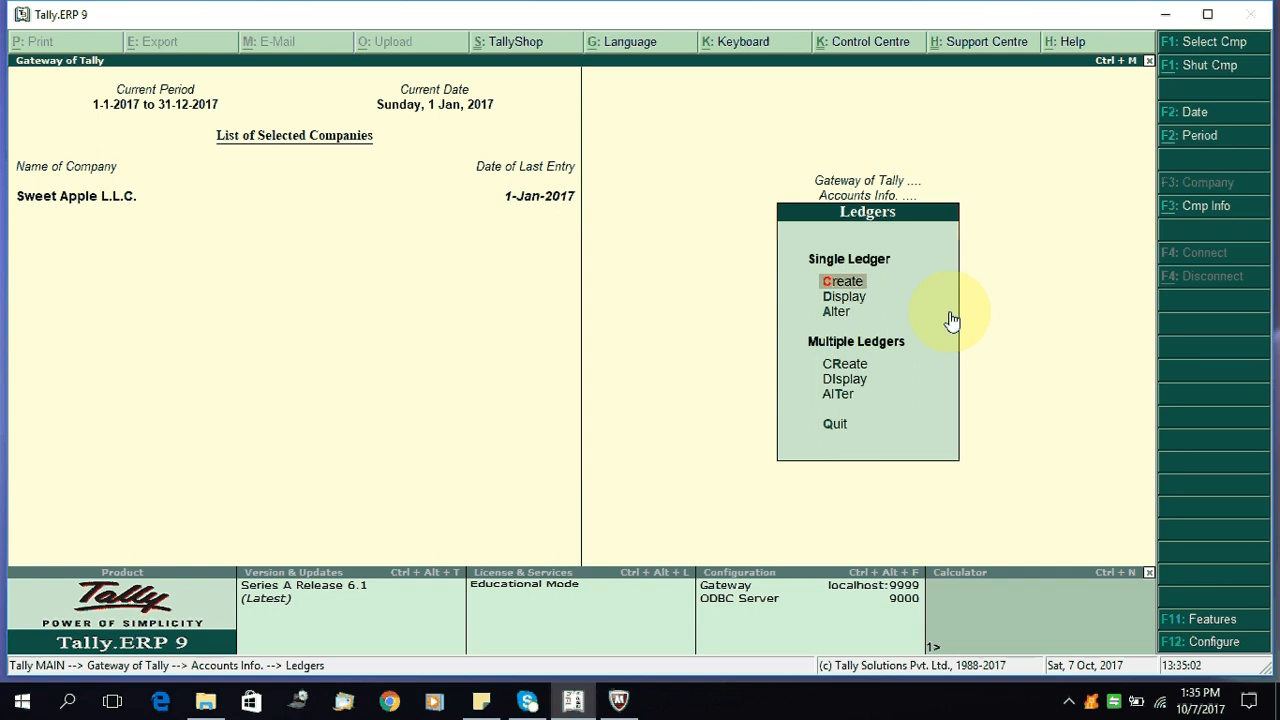
left_click(837, 279)
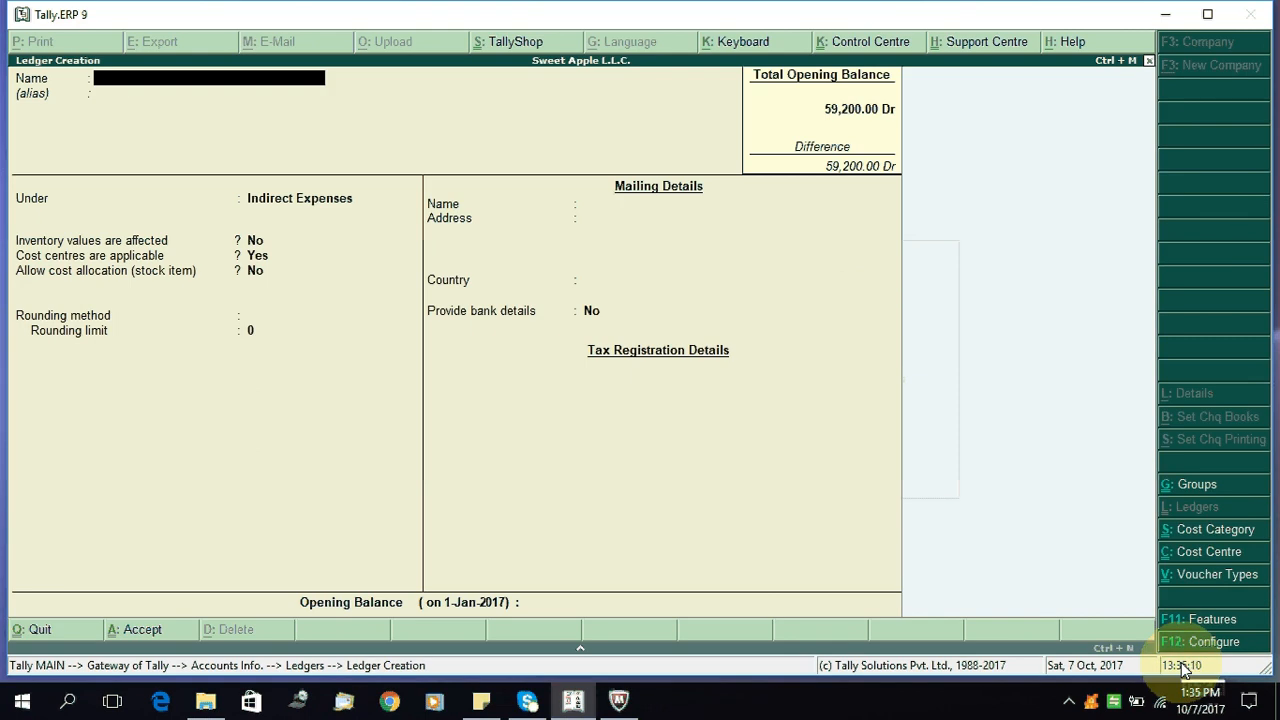
type("Printing & ")
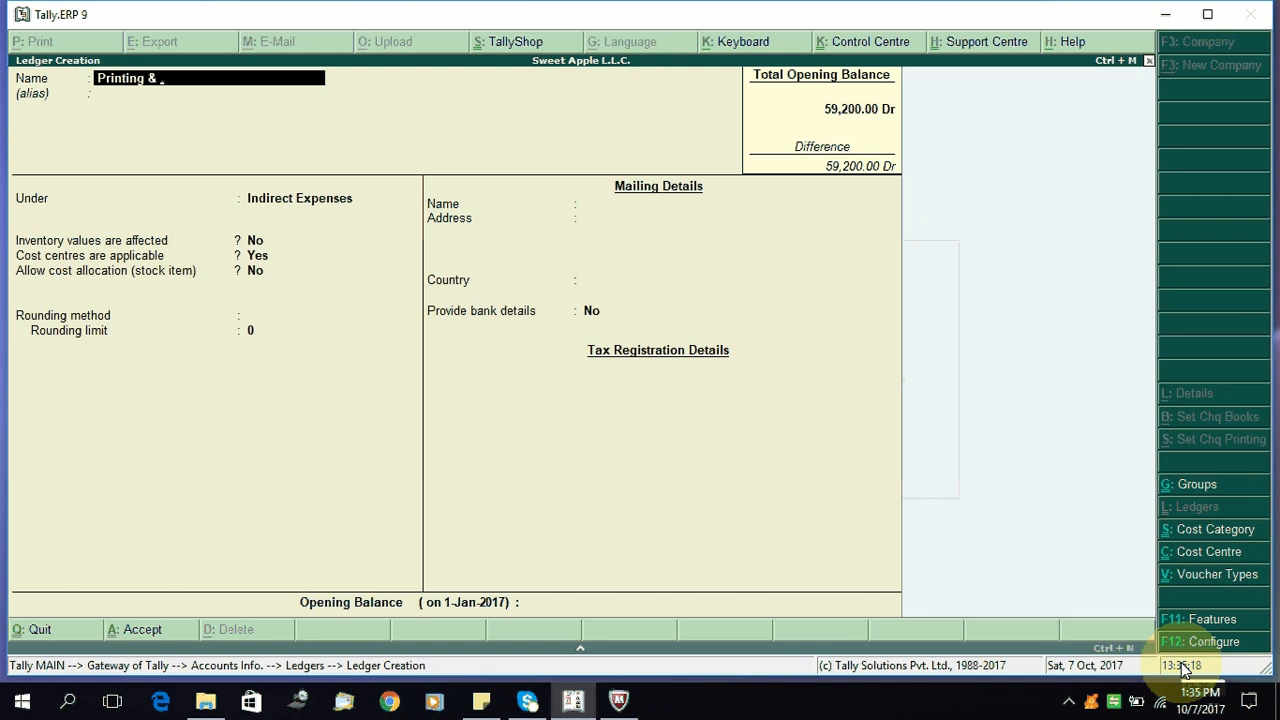
type("Stationary")
key("Return")
key("Return")
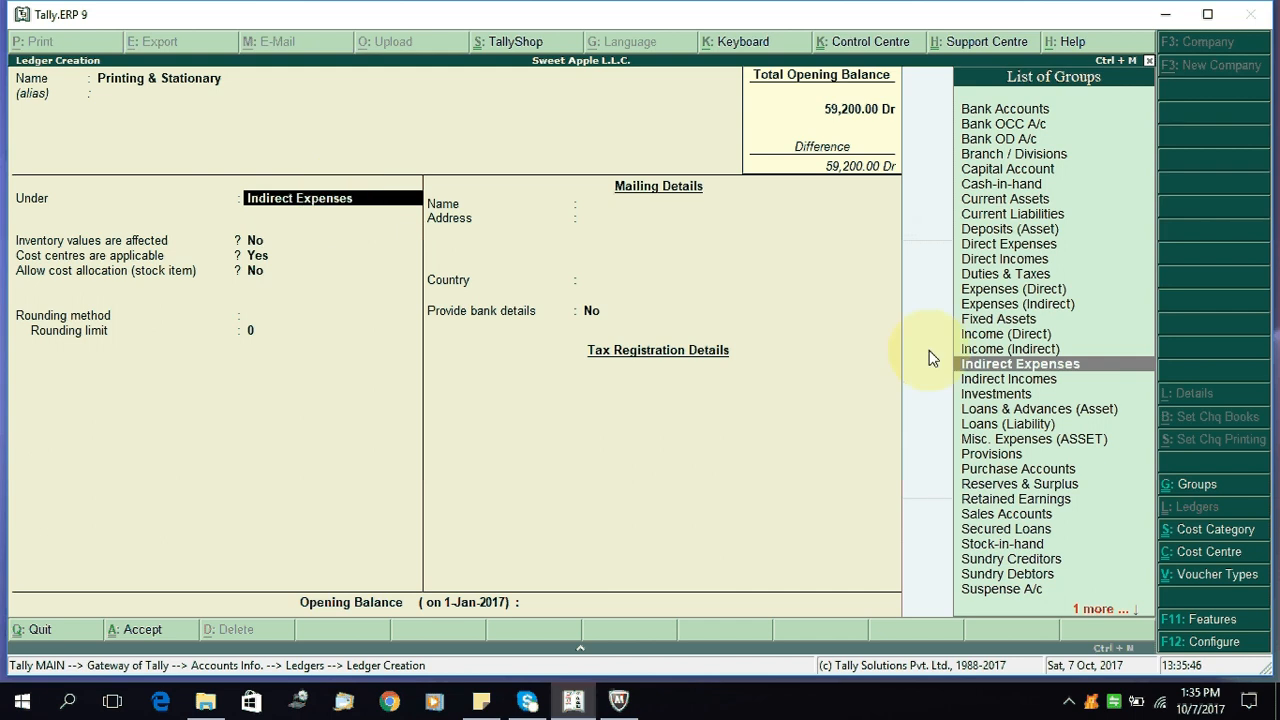
type("Dire")
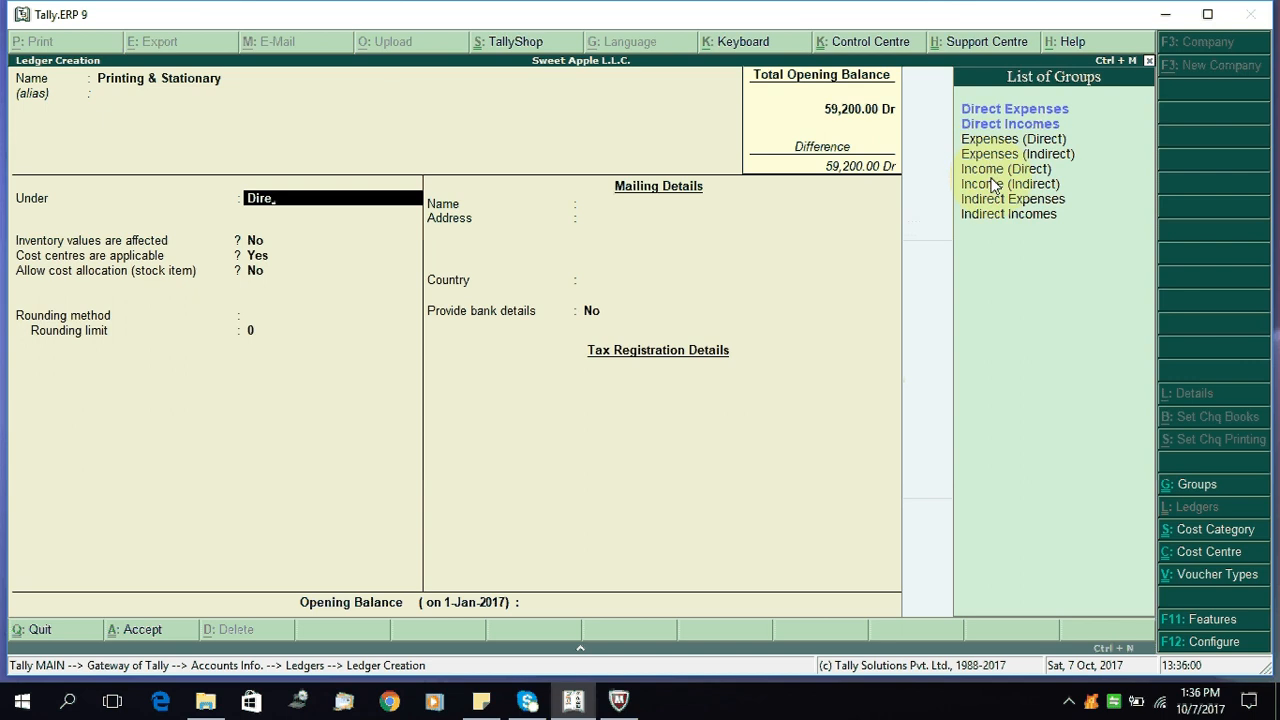
key("BackSpace")
key("BackSpace")
key("BackSpace")
key("BackSpace")
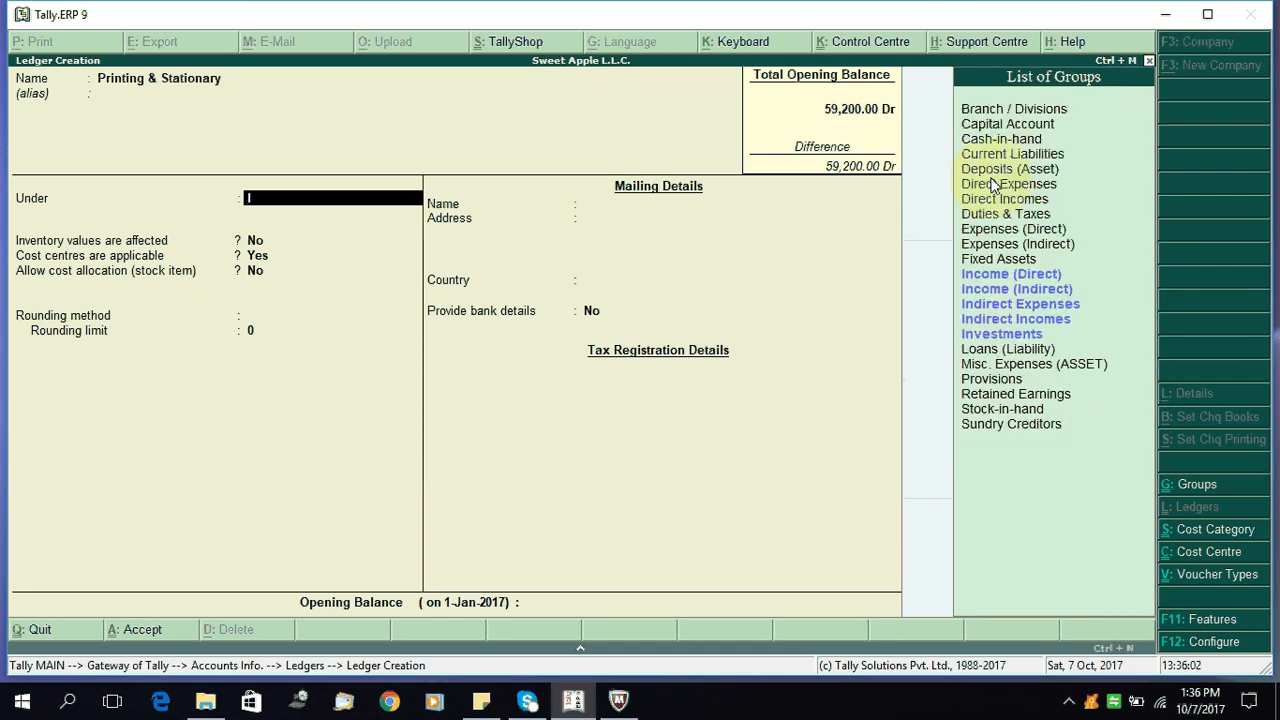
Place the Printing & Stationary ledger under the Indirect Expenses group.
type("Ind")
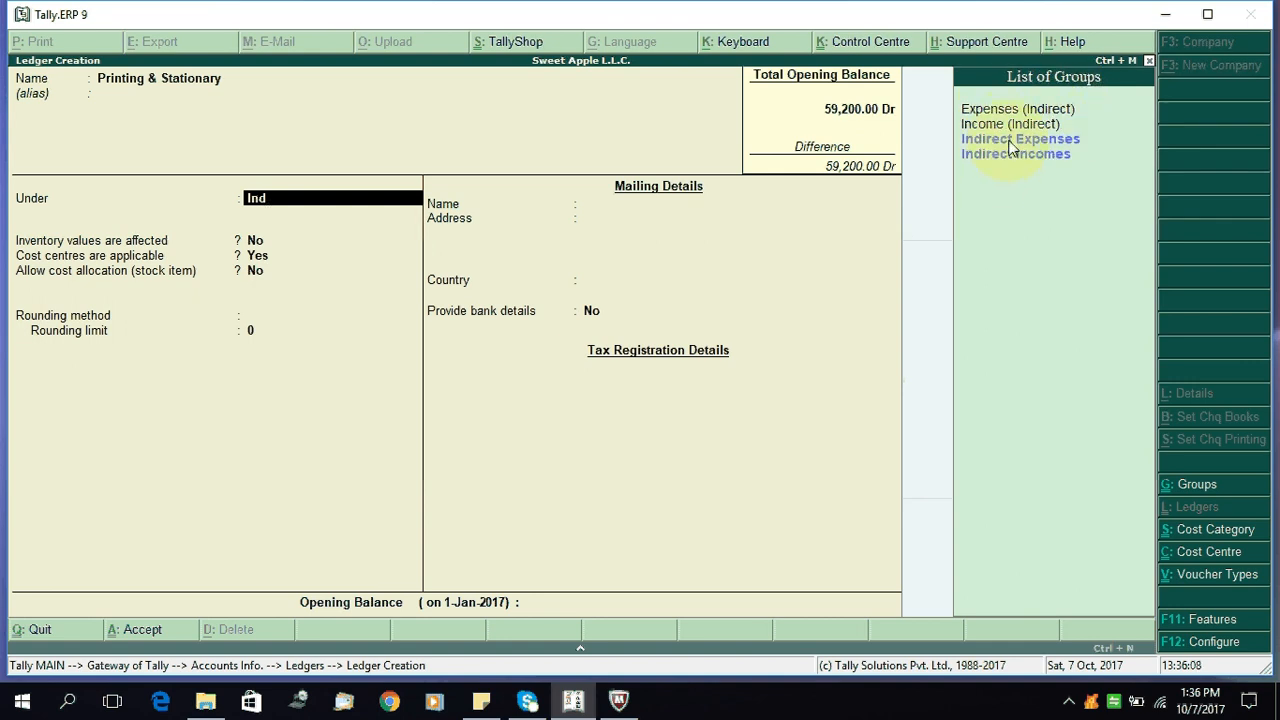
left_click(1024, 145)
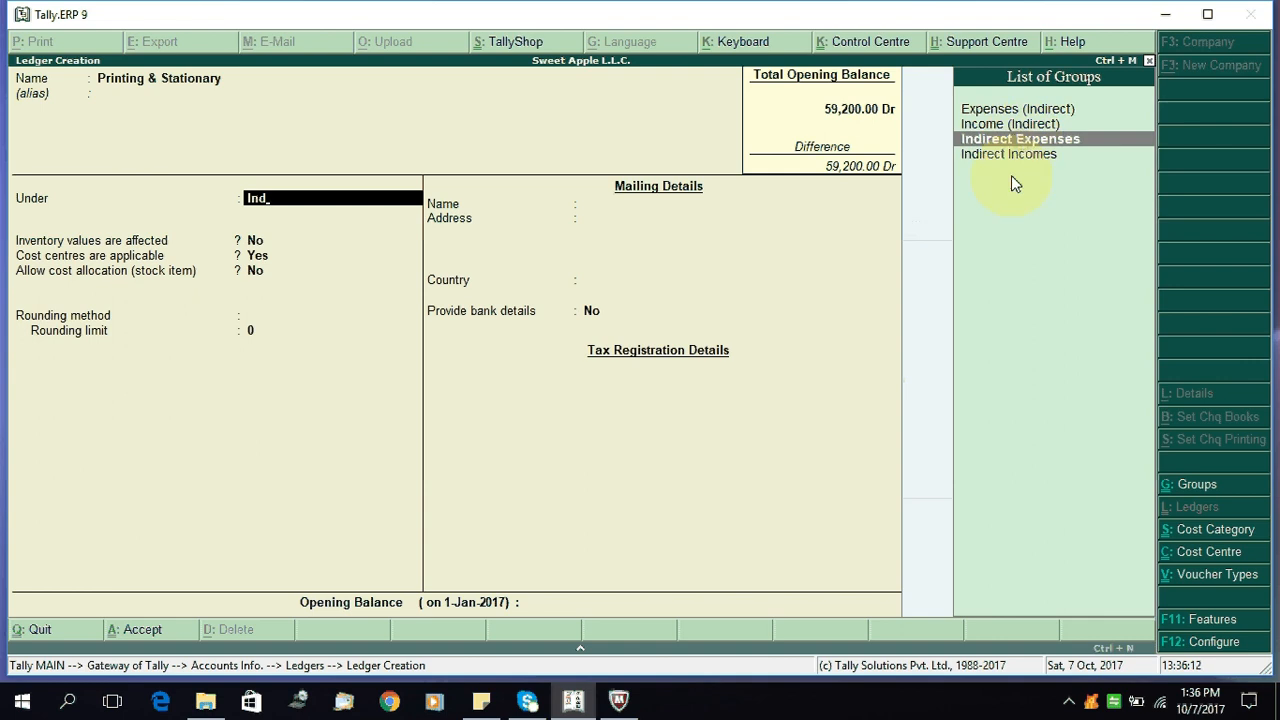
left_click(1003, 143)
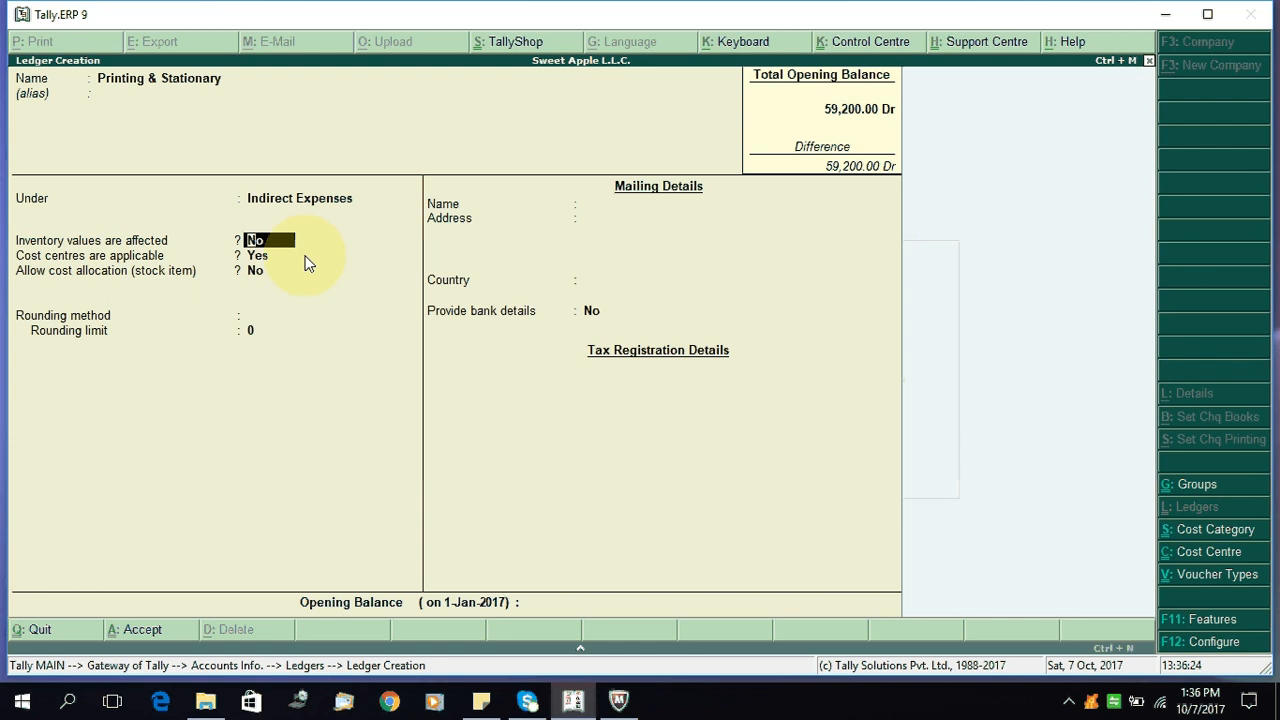
Keep inventory values No, cost centres Yes and cost allocation No, and set the rounding method to Normal Rounding with limit 0.
key("Return")
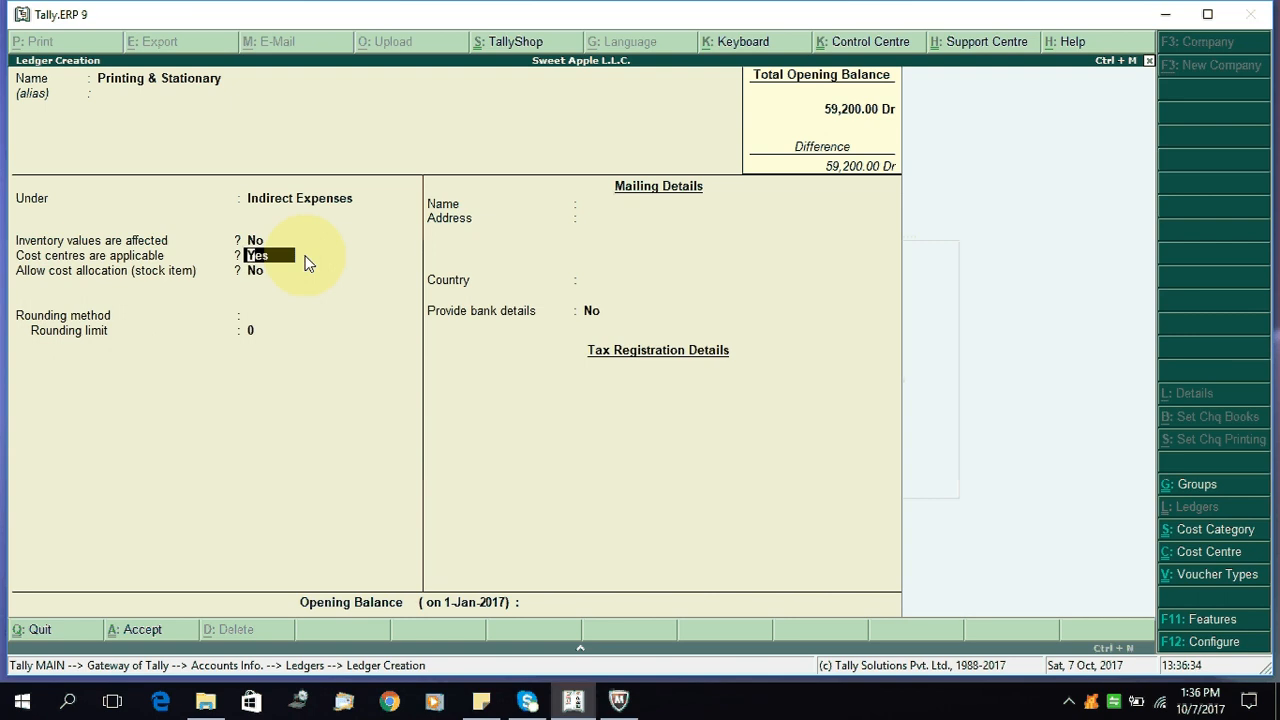
key("Return")
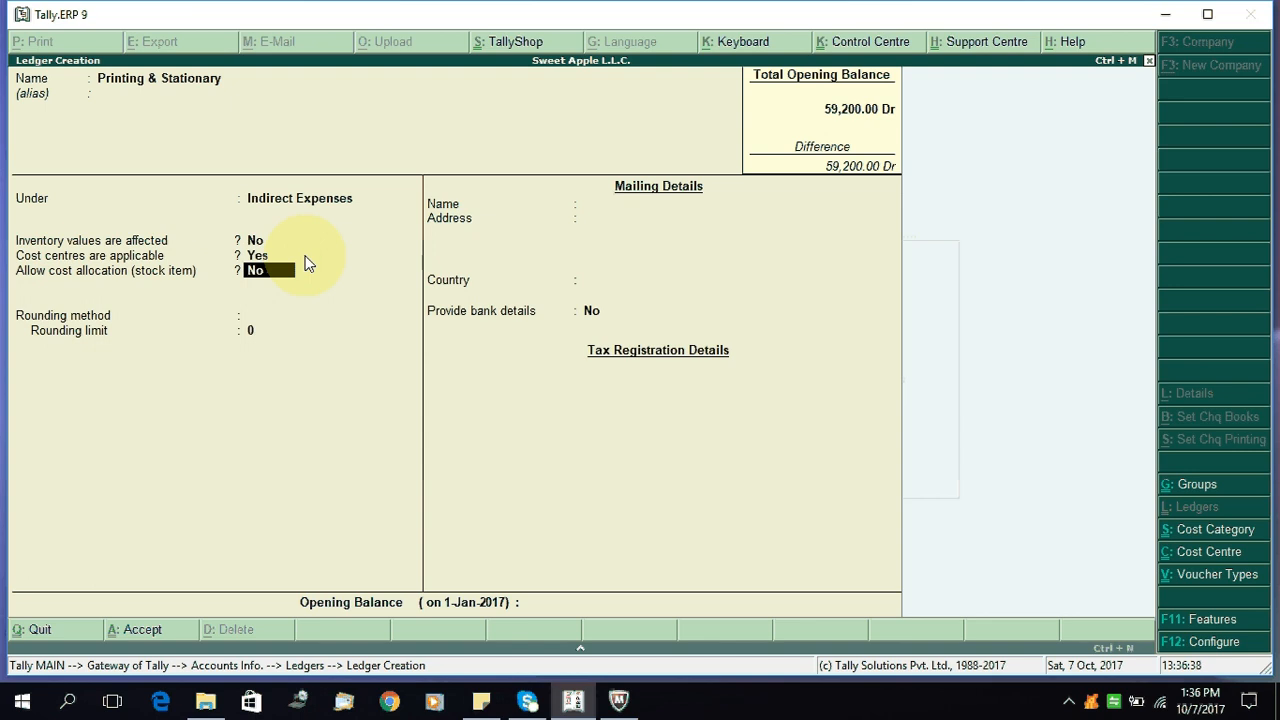
key("Return")
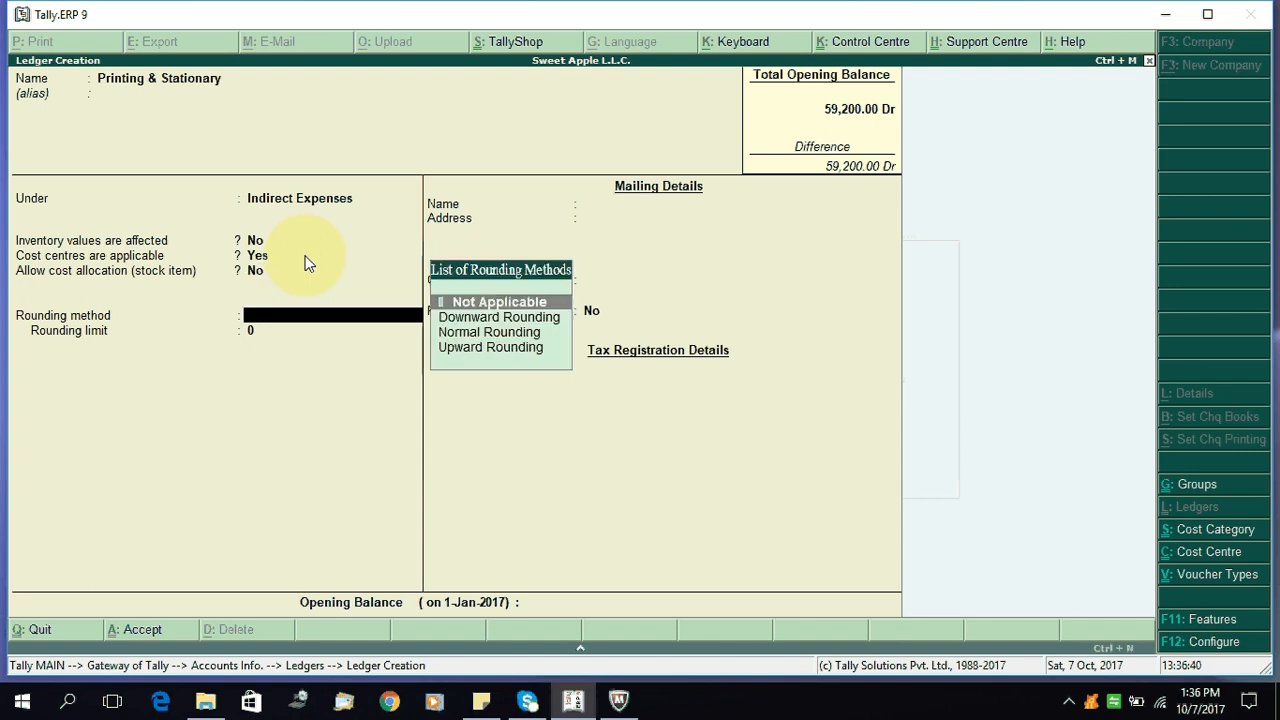
key("Down")
key("Down")
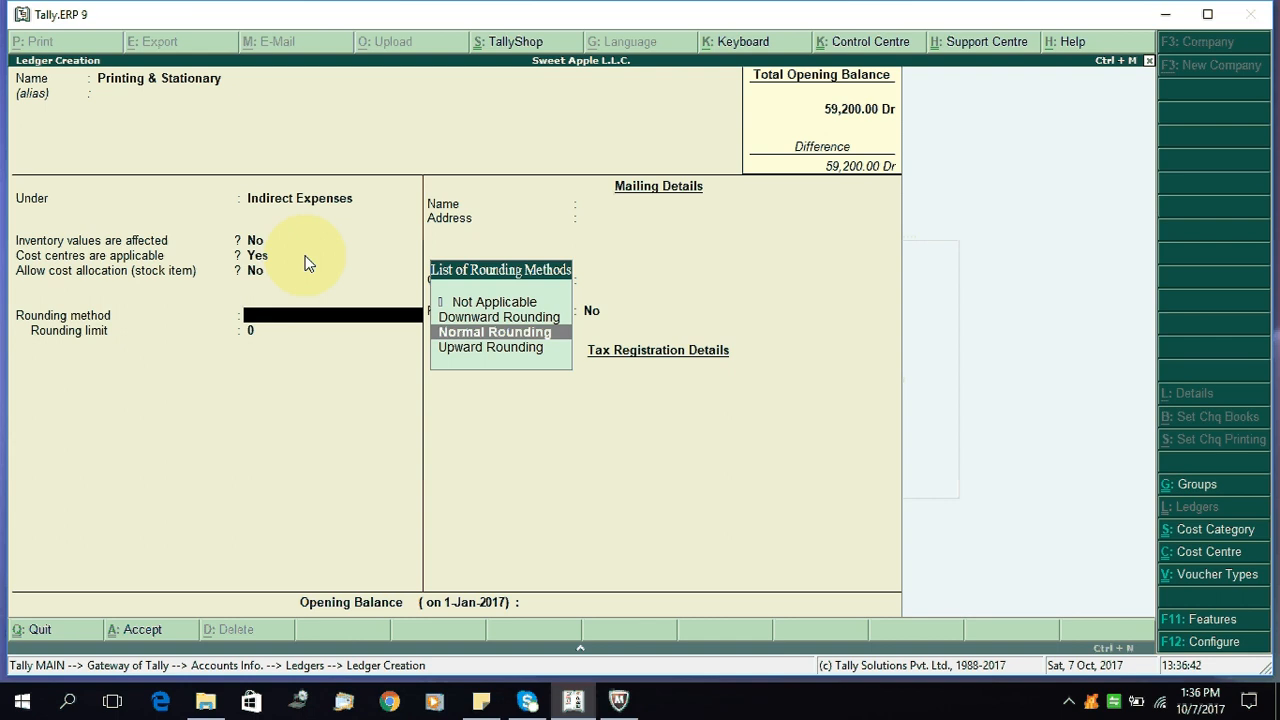
key("Return")
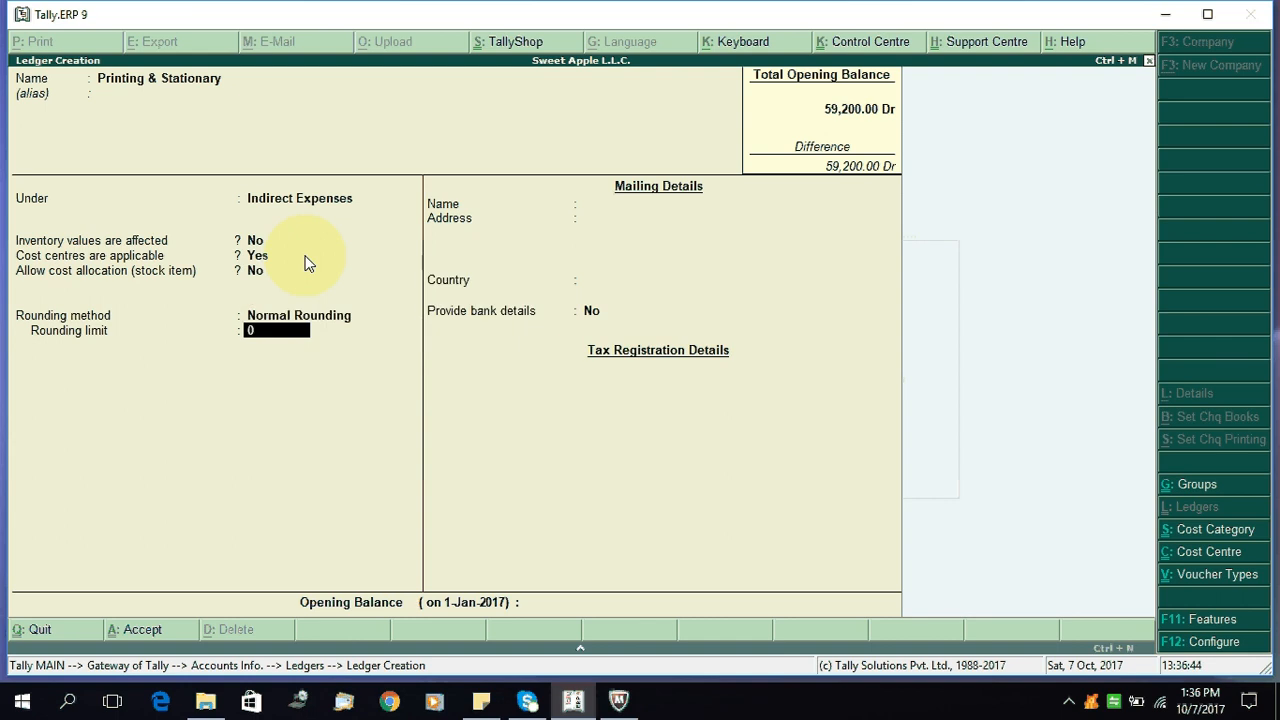
key("Return")
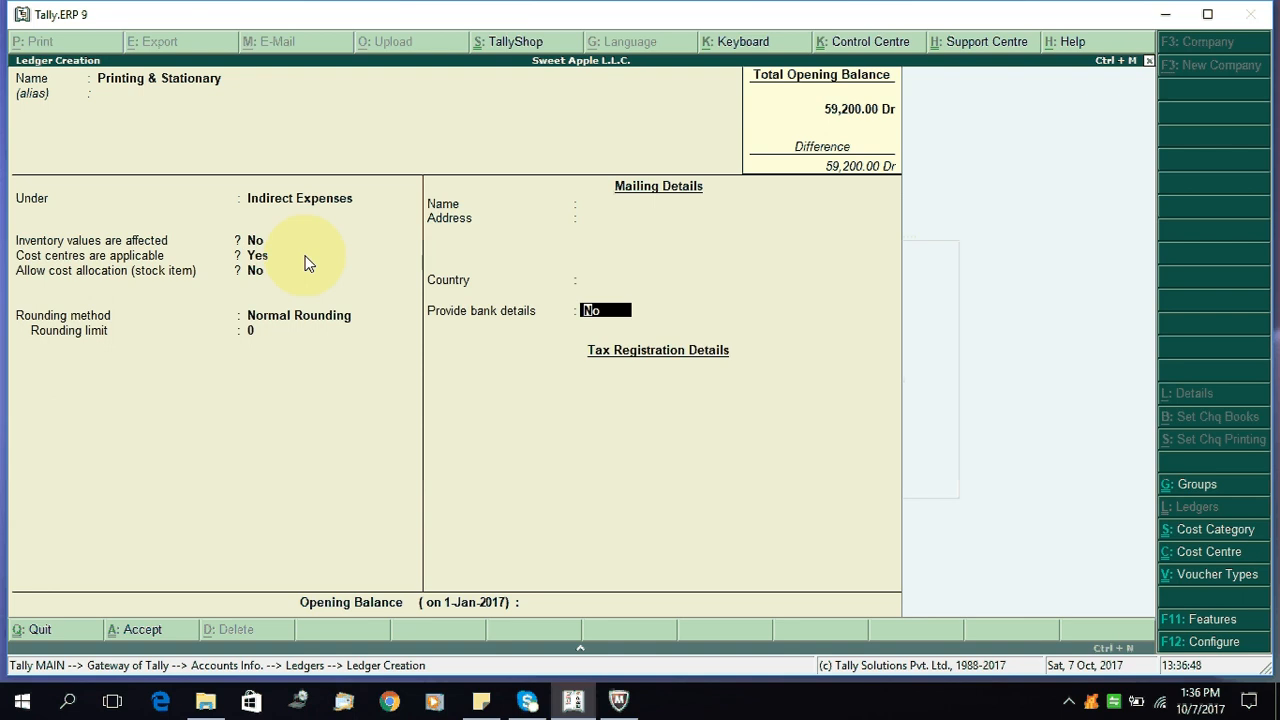
Save the ledger with no bank details and a blank opening balance, and leave ledger creation.
key("Return")
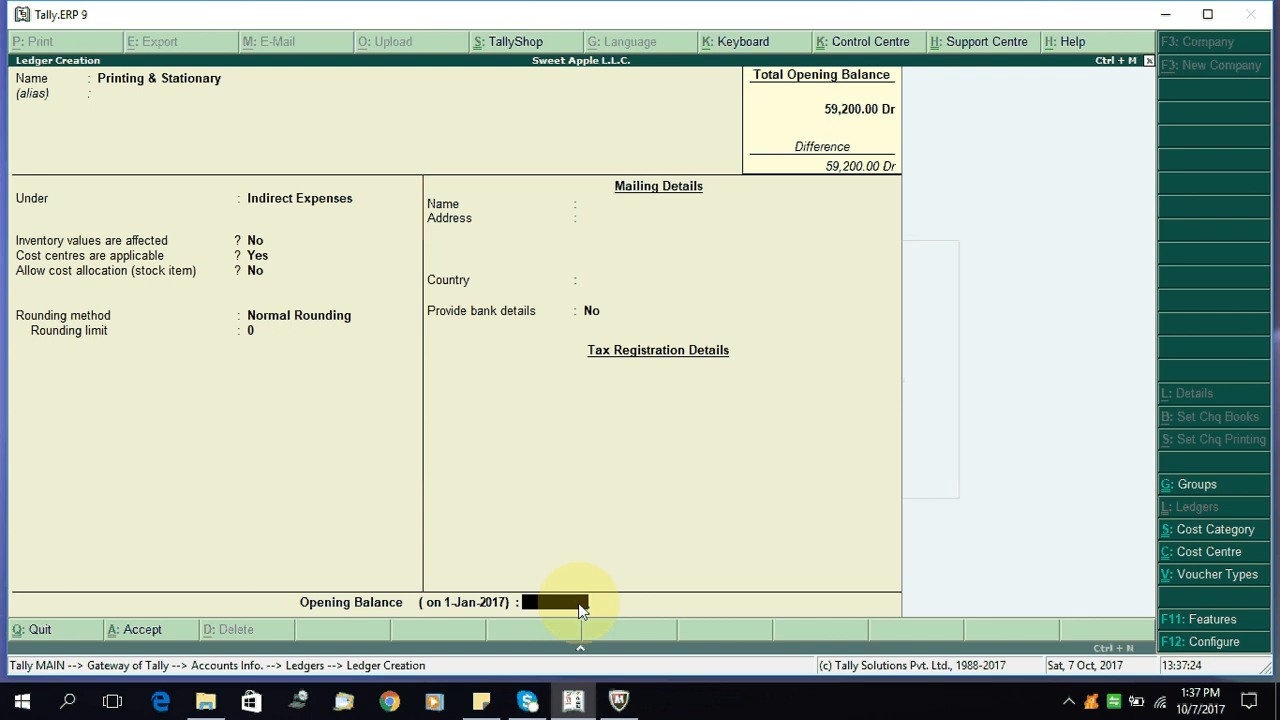
key("Return")
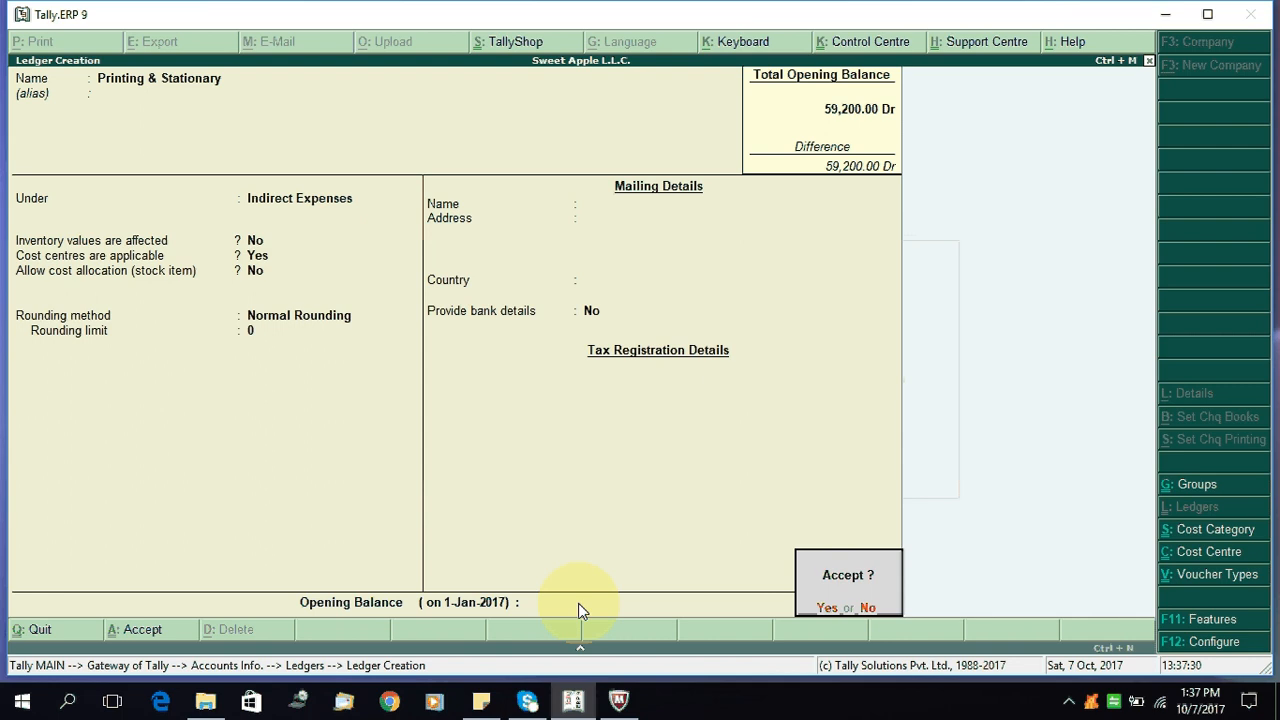
key("Return")
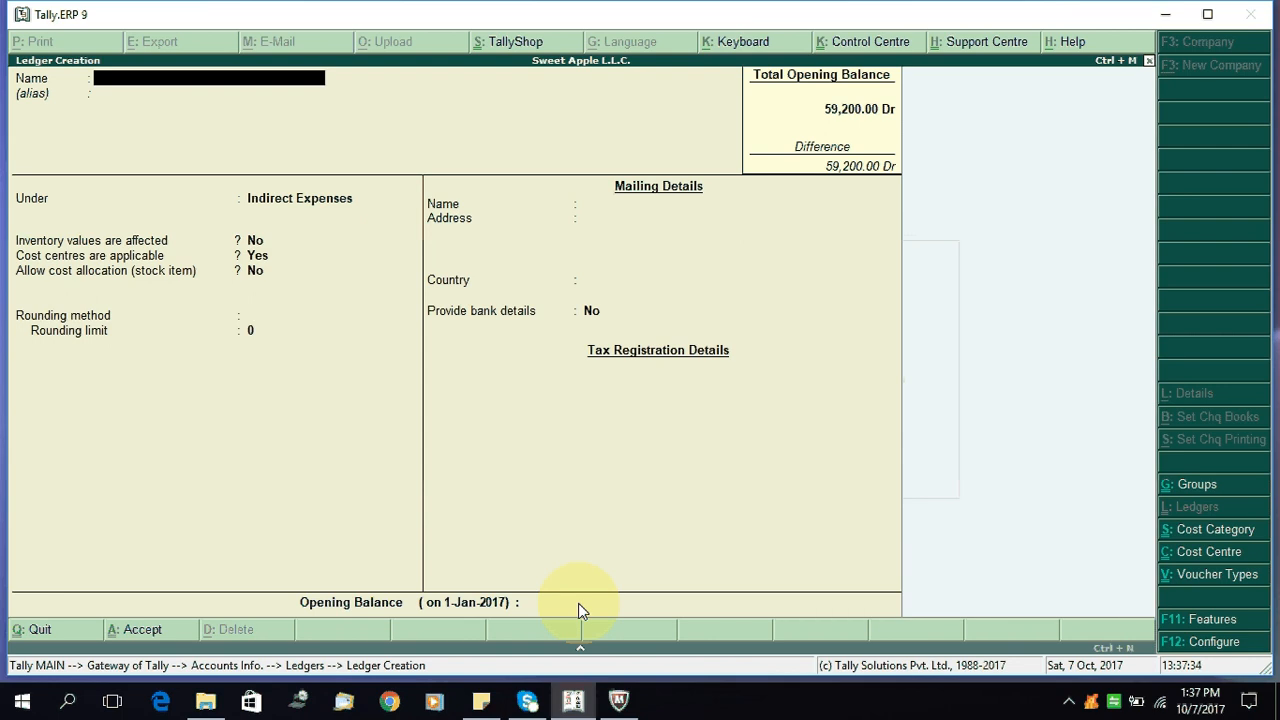
key("Escape")
key("y")
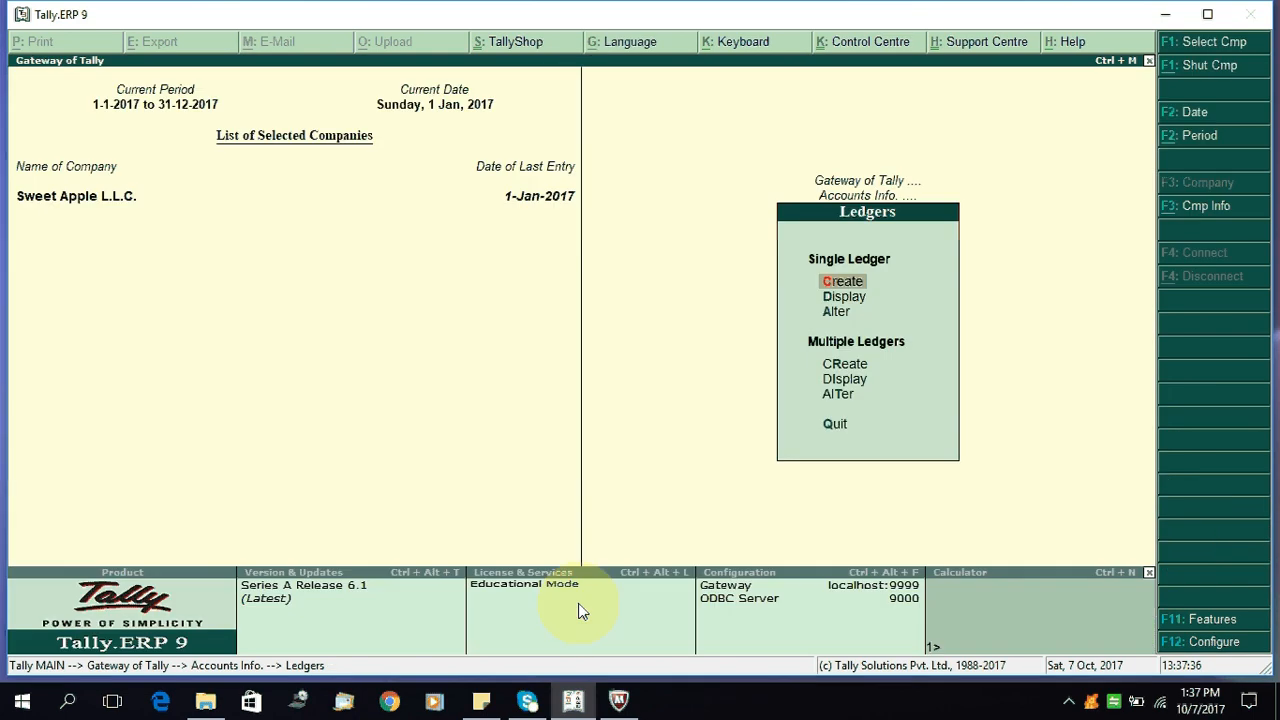
Find the Printing & Stationary ledger in the single-ledger display list.
key("Down")
key("Return")
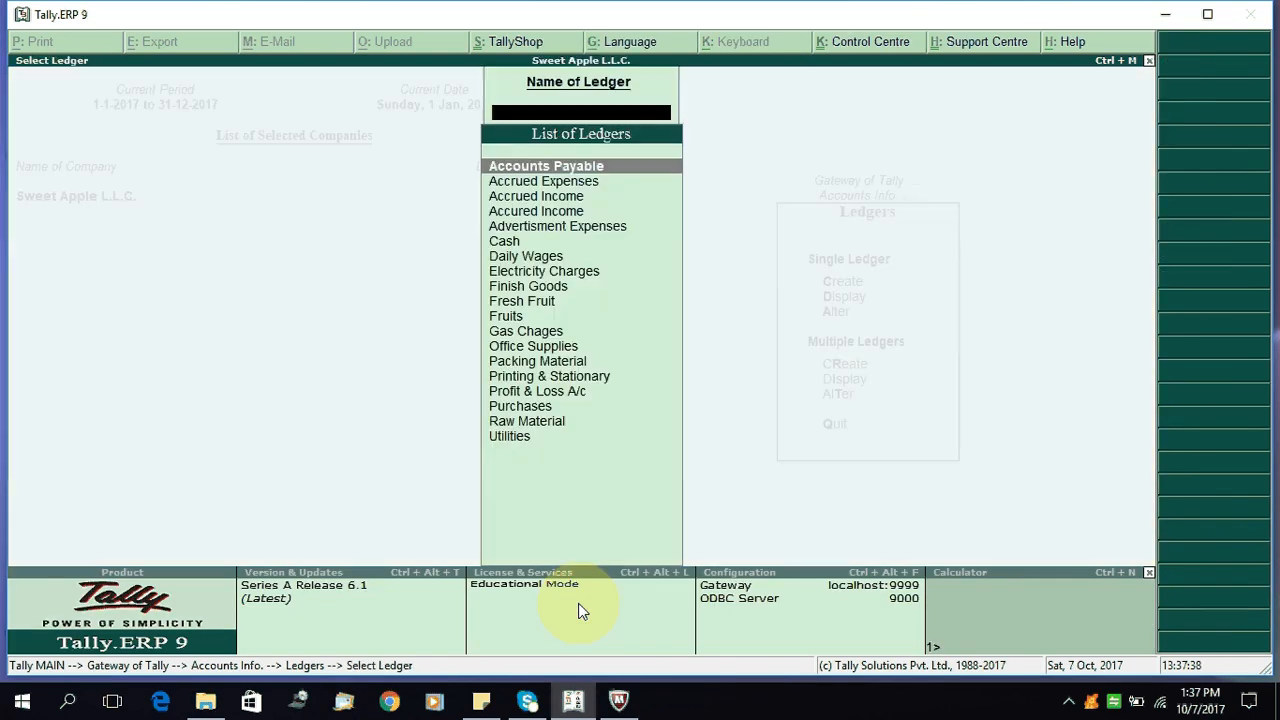
key("Down")
key("Down")
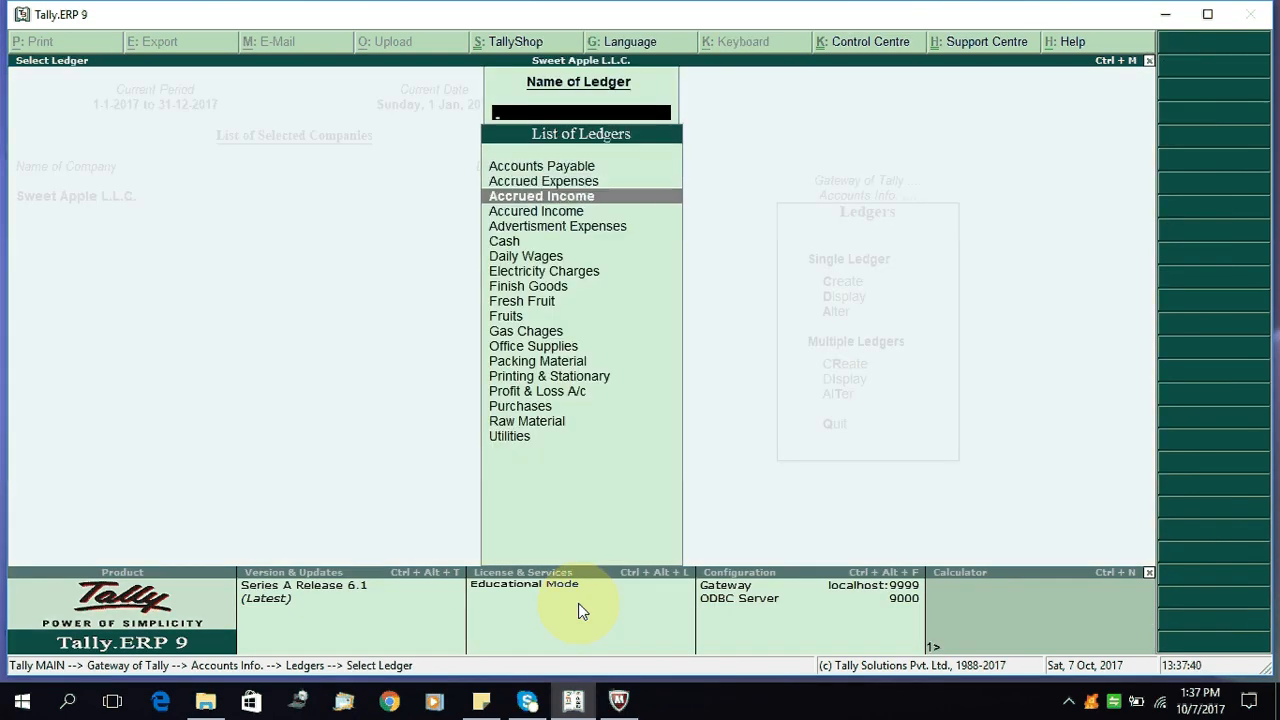
key("Down")
key("Down")
key("Down")
key("Down")
key("Down")
key("Down")
key("Down")
key("Down")
key("Down")
key("Down")
key("Down")
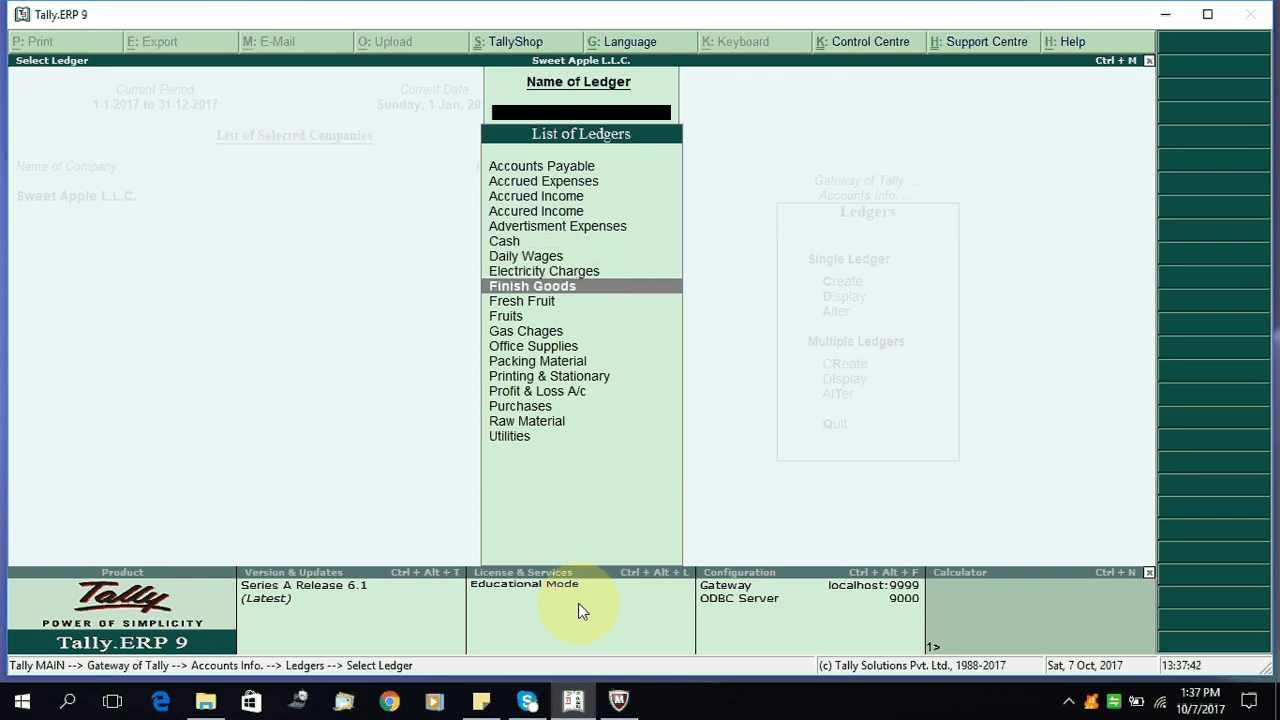
key("Down")
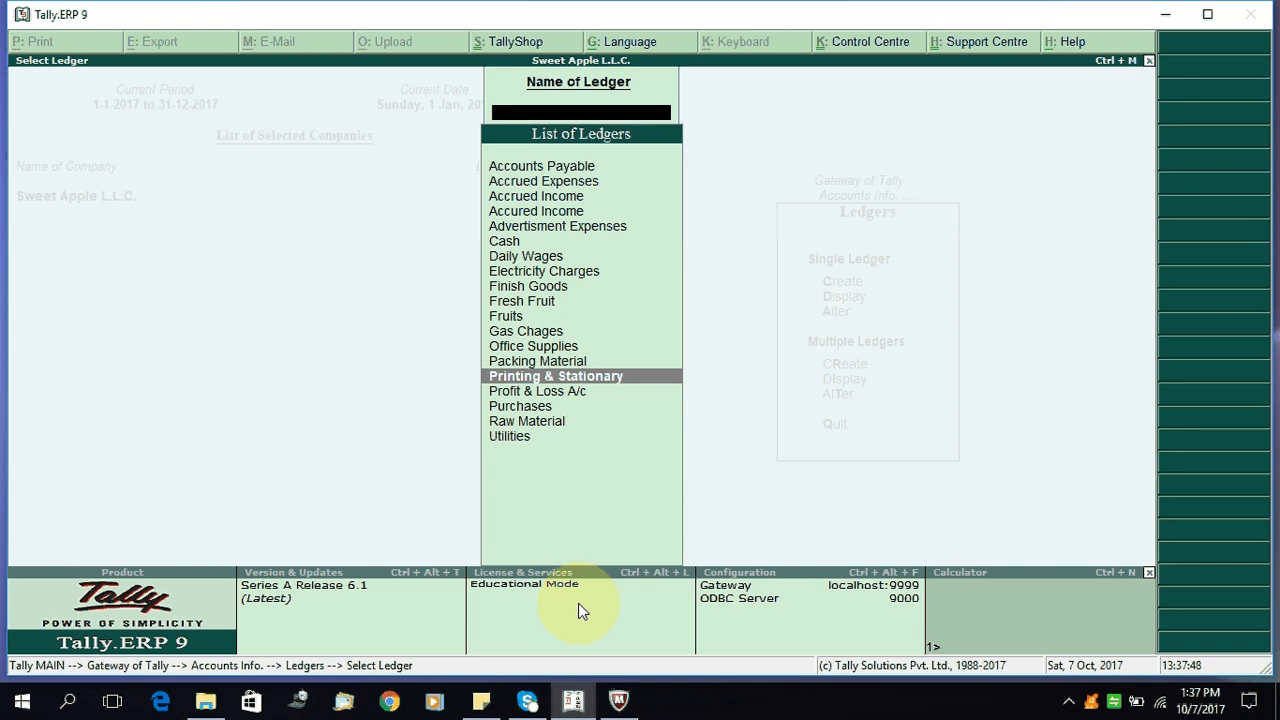
Leave the ledger list and start creating multiple ledgers under the Bank Accounts group.
key("Escape")
key("Down")
key("Down")
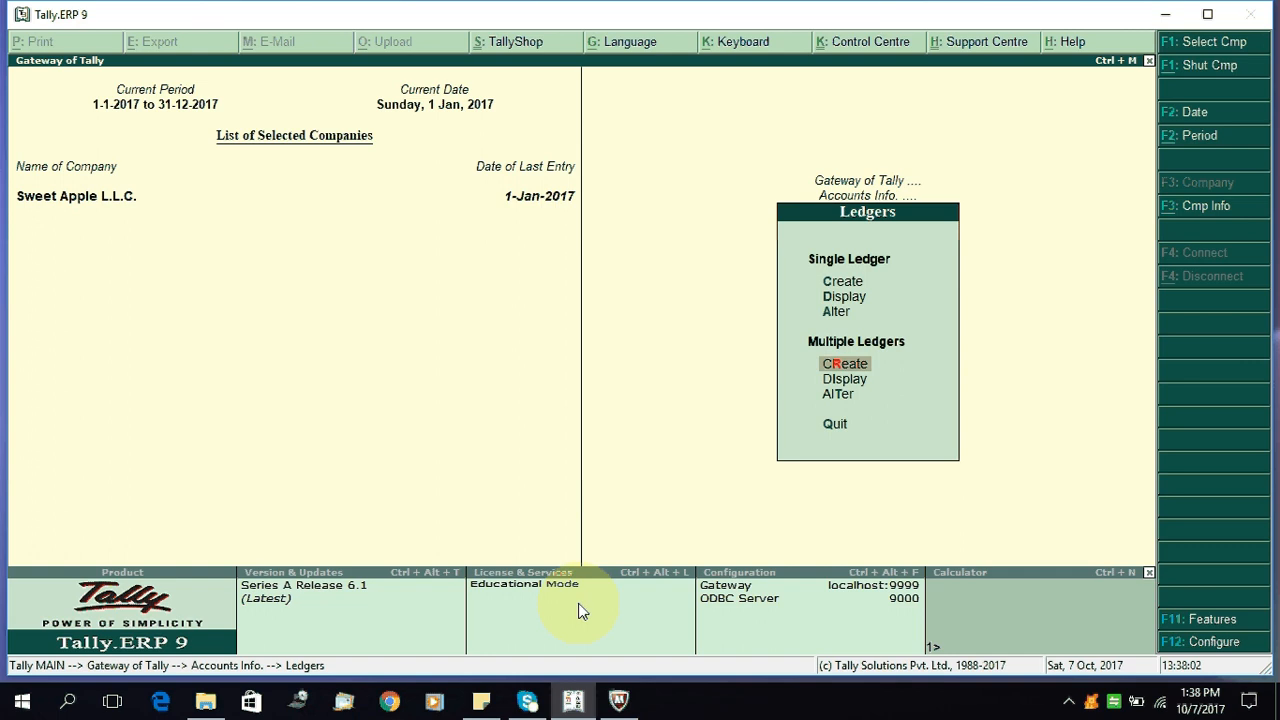
key("Return")
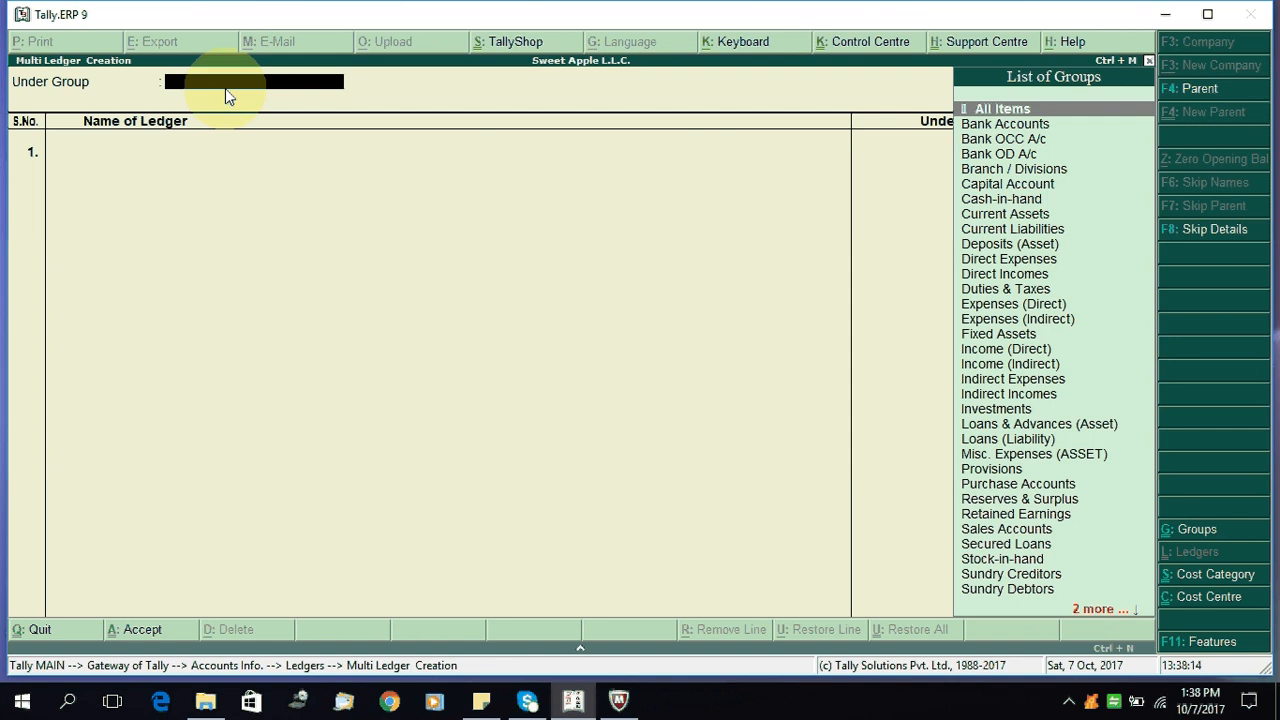
key("Down")
key("Return")
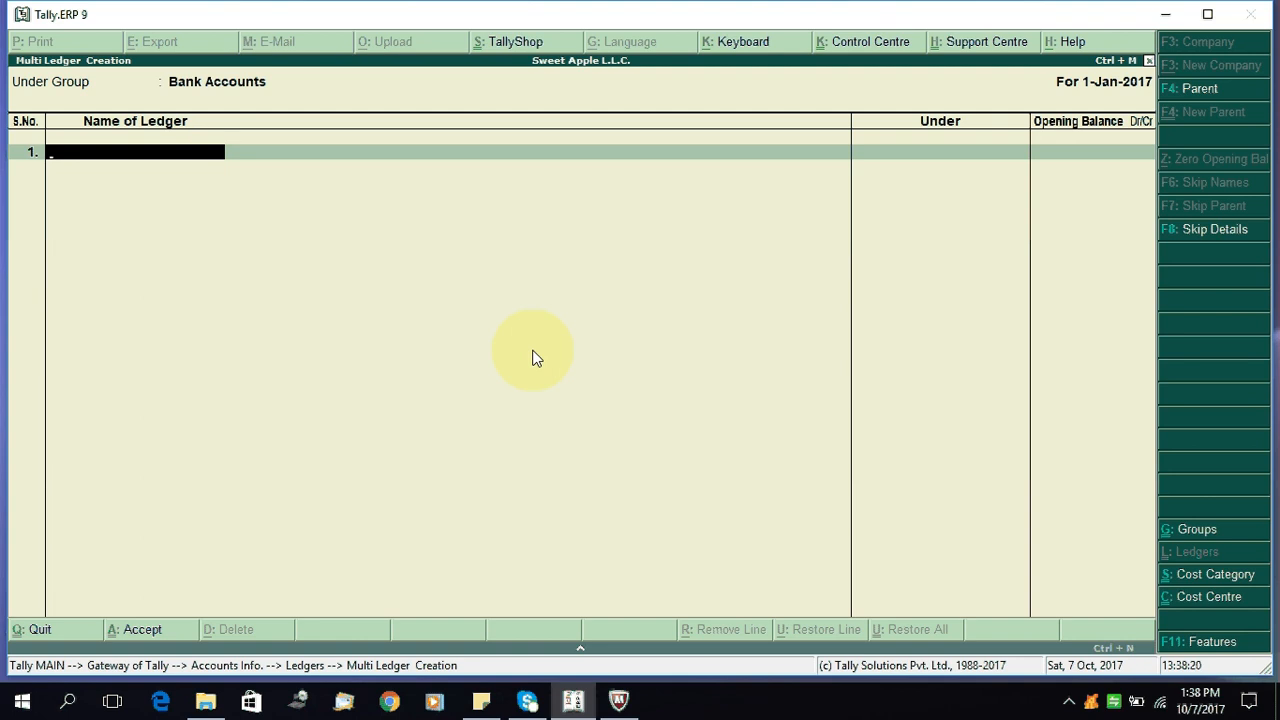
Add the DIB bank ledger, named with the bank's initials and account number, with an opening balance of 1,000 Dr.
type("DIB-111222")
key("Return")
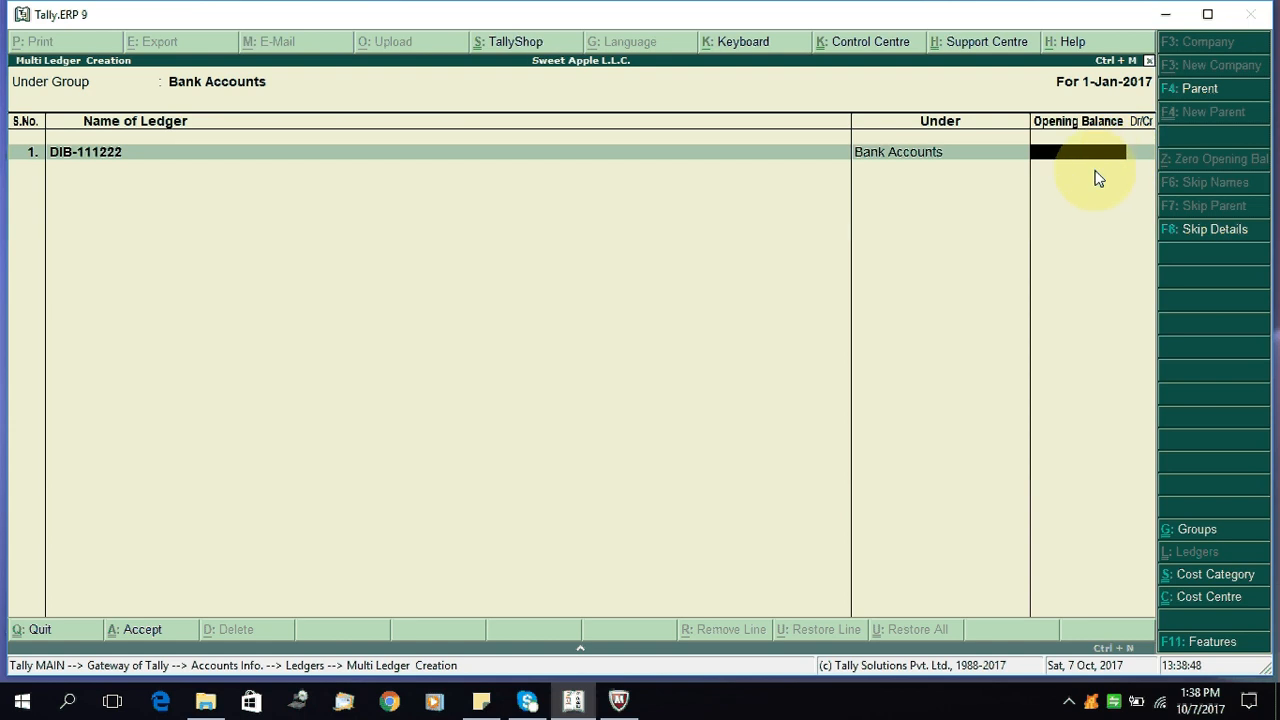
type("1000")
key("Return")
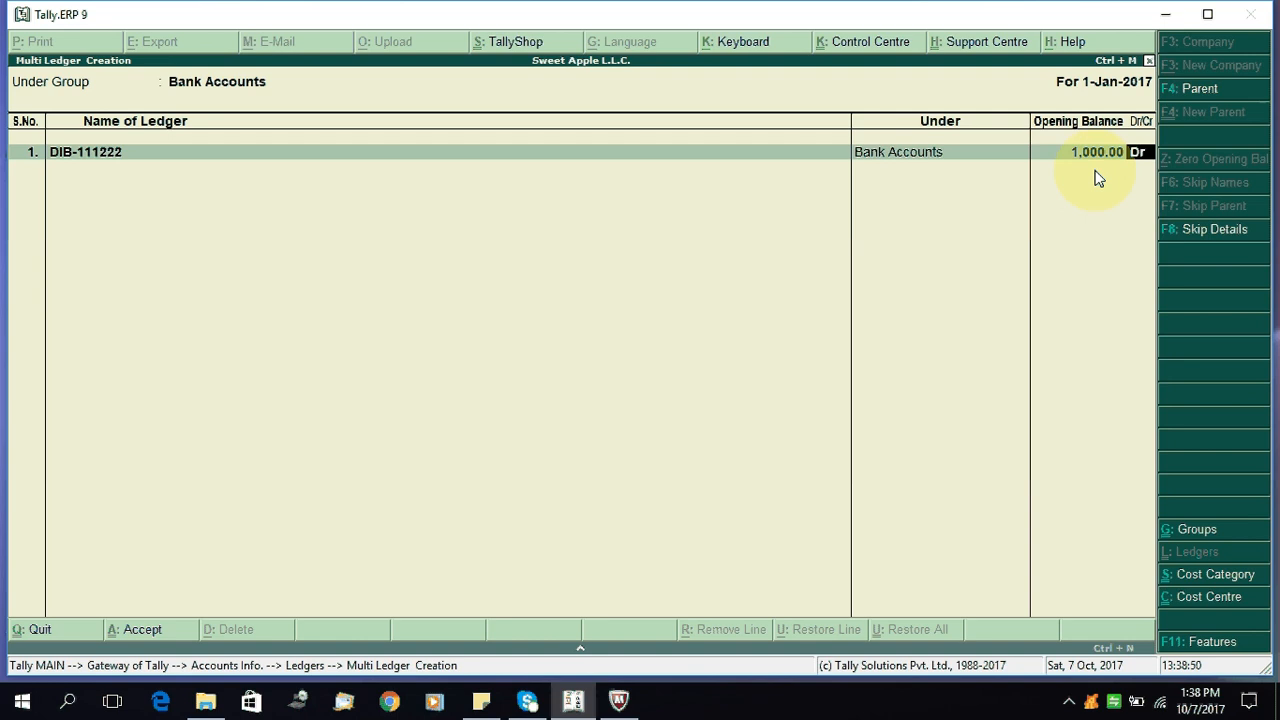
key("Return")
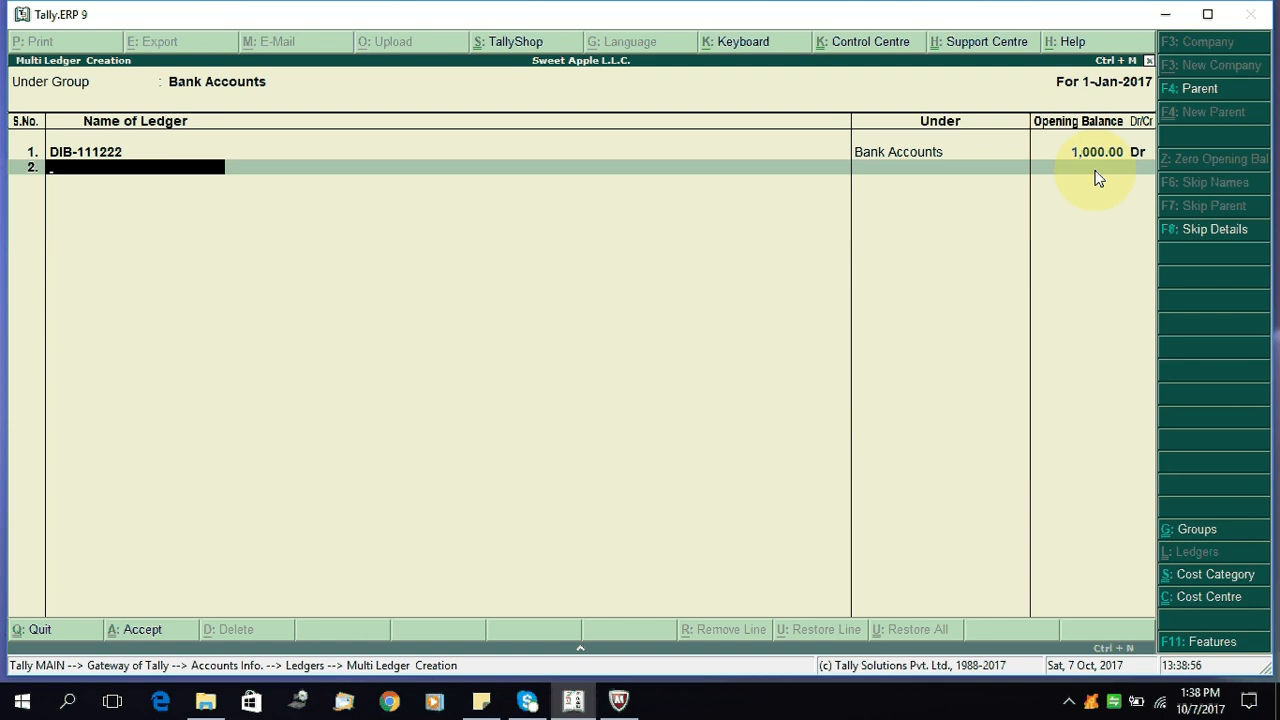
Add the HBL CR bank ledger, named with its account number, with a blank opening balance, and save both bank ledgers.
type("HBL")
type("CR-4433")
key("Return")
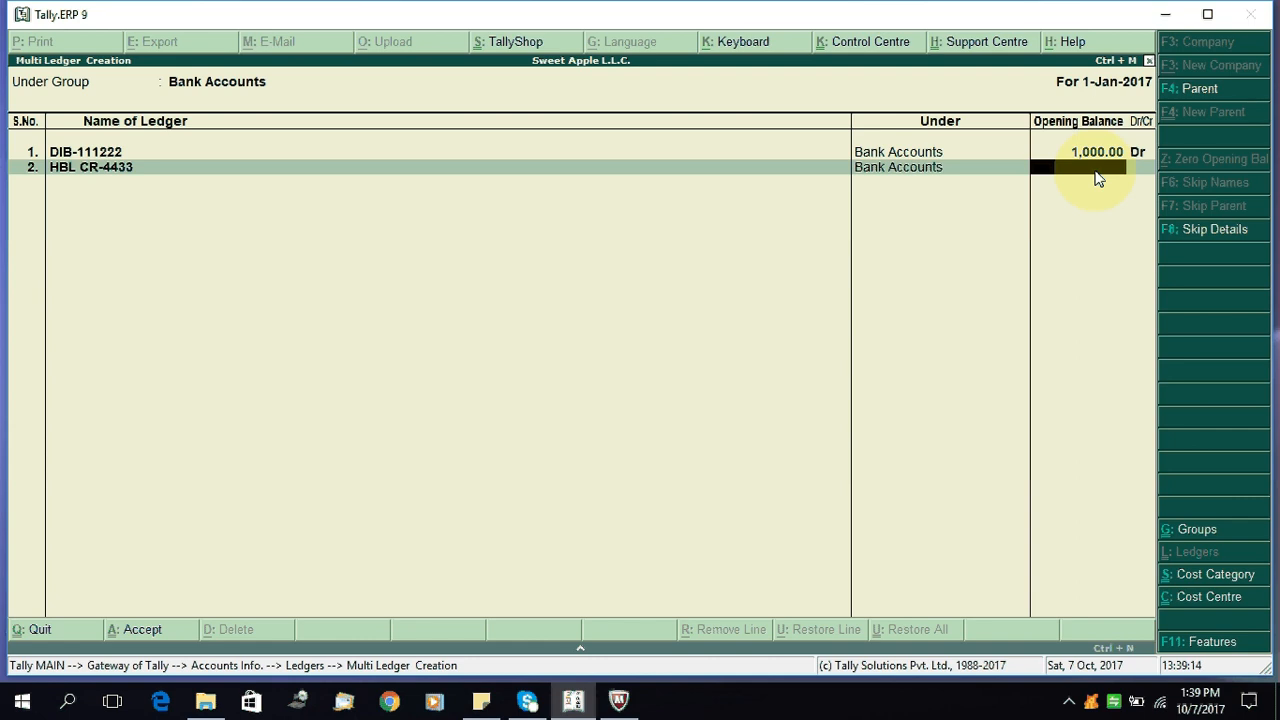
type("500")
key("BackSpace")
key("BackSpace")
key("BackSpace")
key("Return")
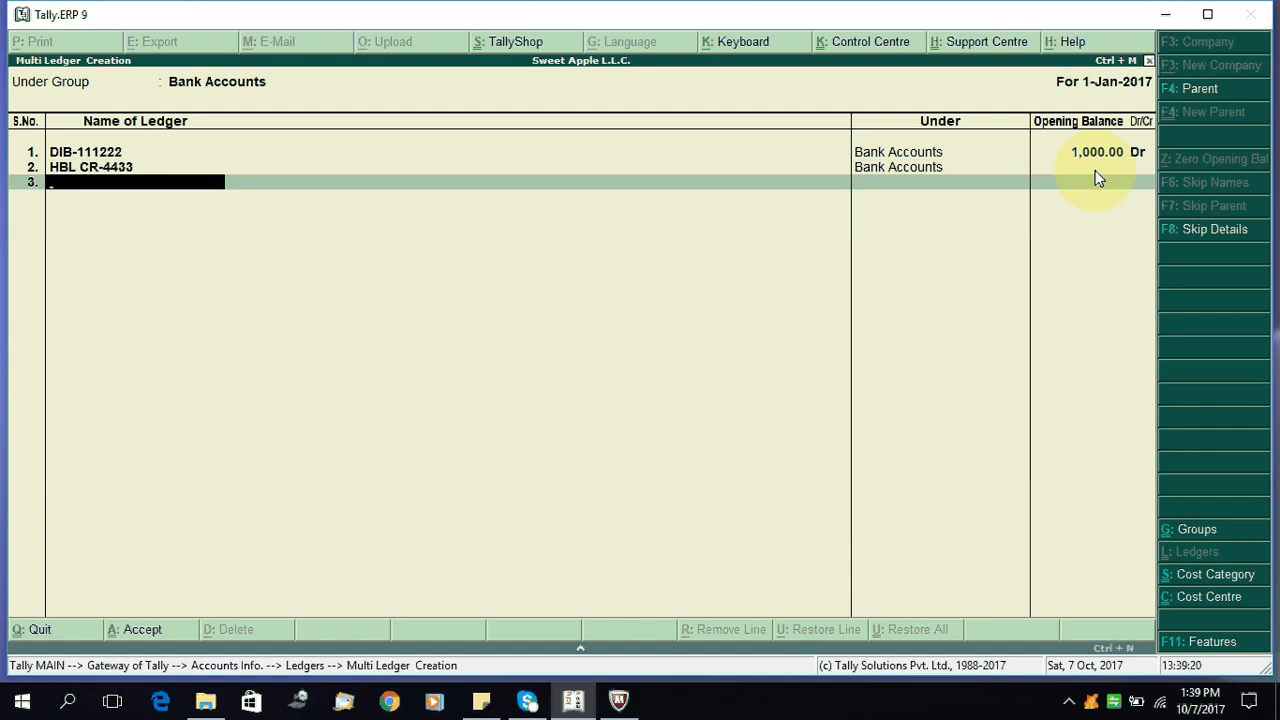
key("Return")
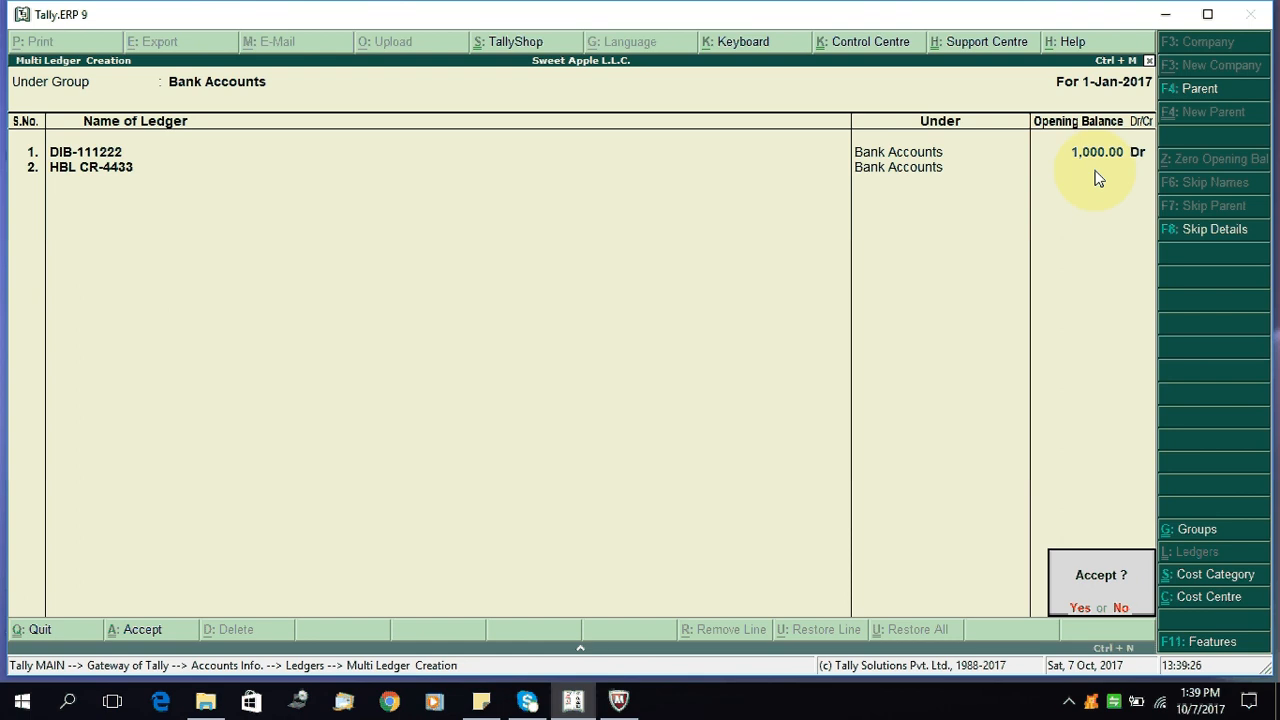
key("y")
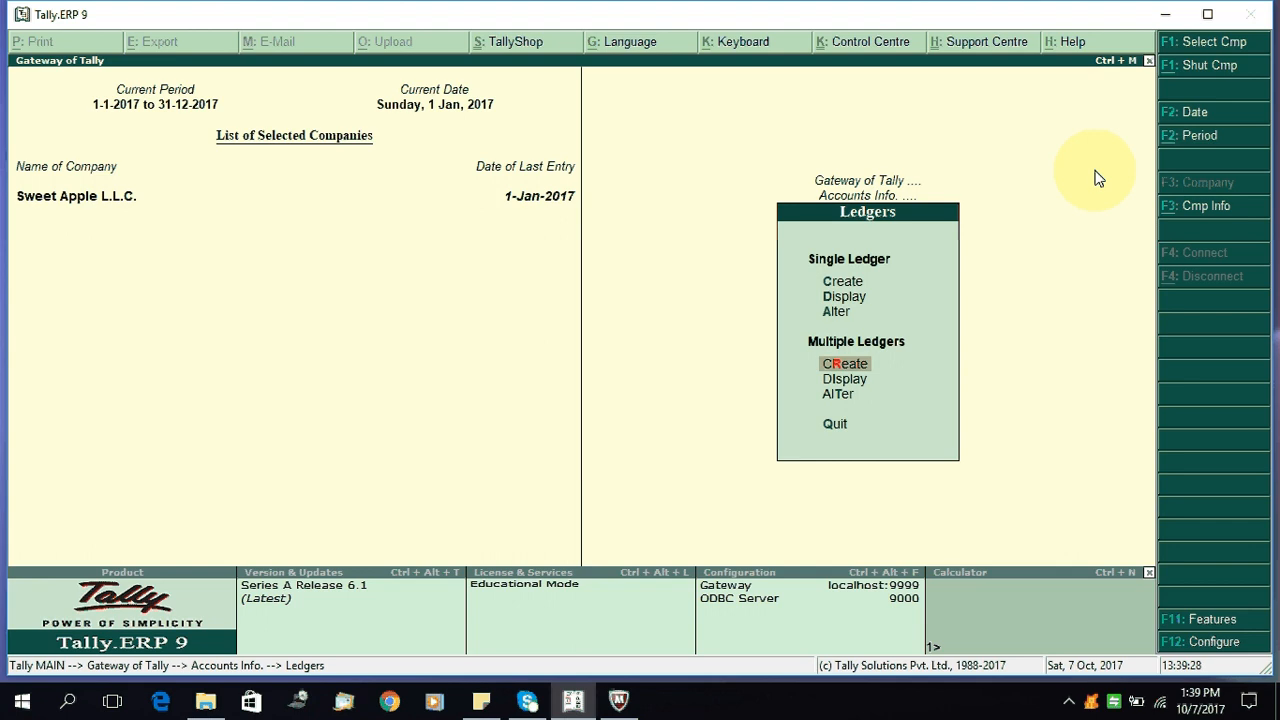
Open the list of ledgers for displaying a single ledger.
key("Up")
key("Up")
key("Down")
key("Down")
key("Down")
key("Down")
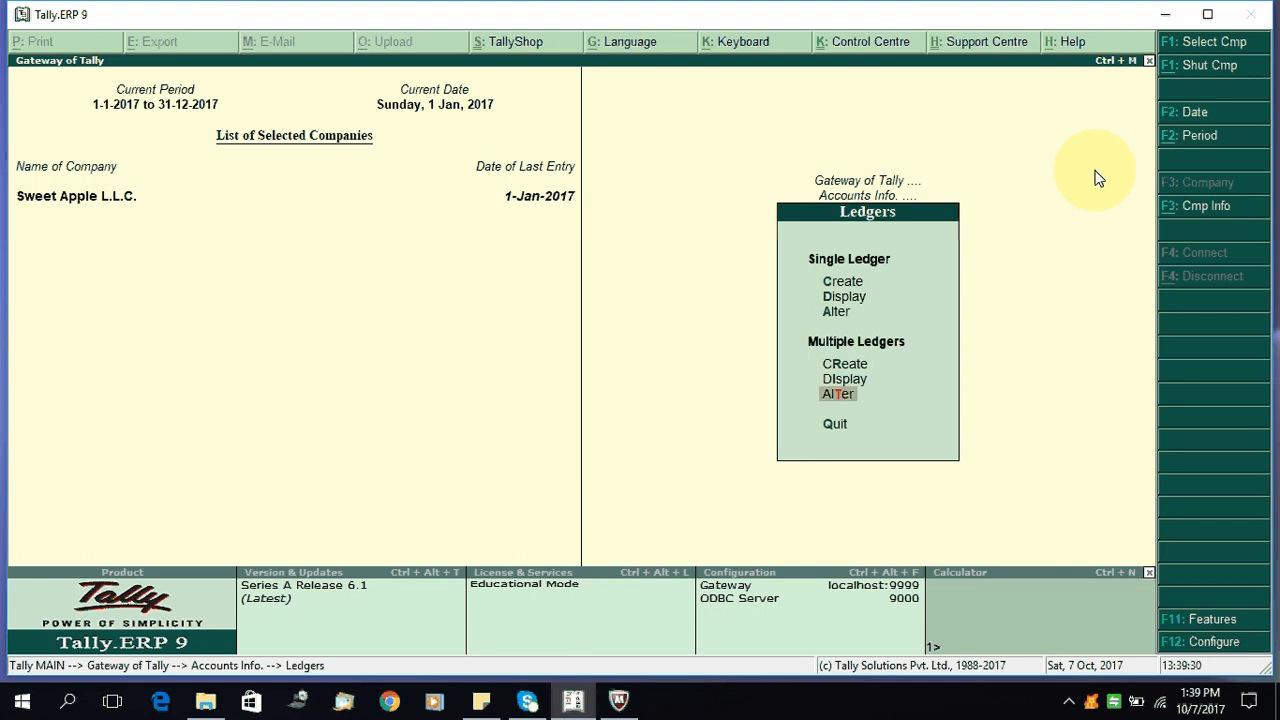
key("Up")
key("Up")
key("Up")
key("Up")
key("Return")
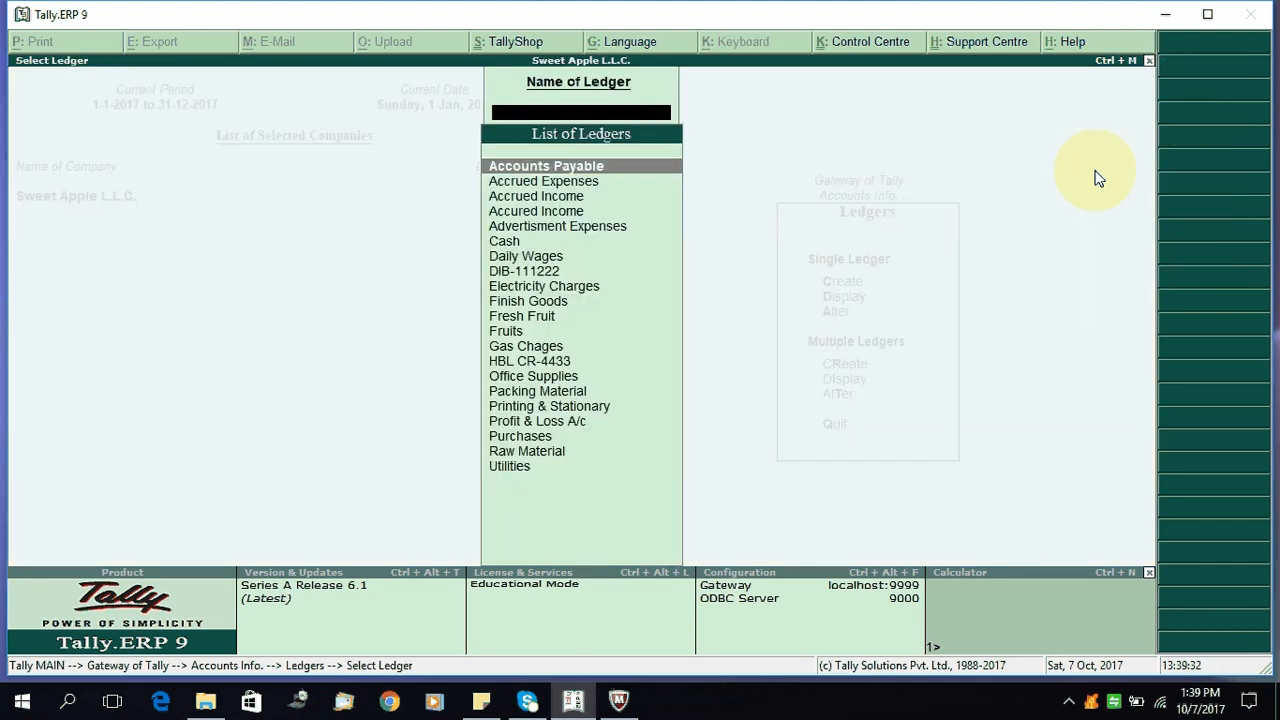
Find the new DIB and HBL CR bank ledgers in the ledger list, and leave the list.
key("Down")
key("Down")
key("Down")
key("Down")
key("Down")
key("Down")
key("Down")
key("Down")
key("Down")
key("Down")
key("Down")
key("Down")
key("Down")
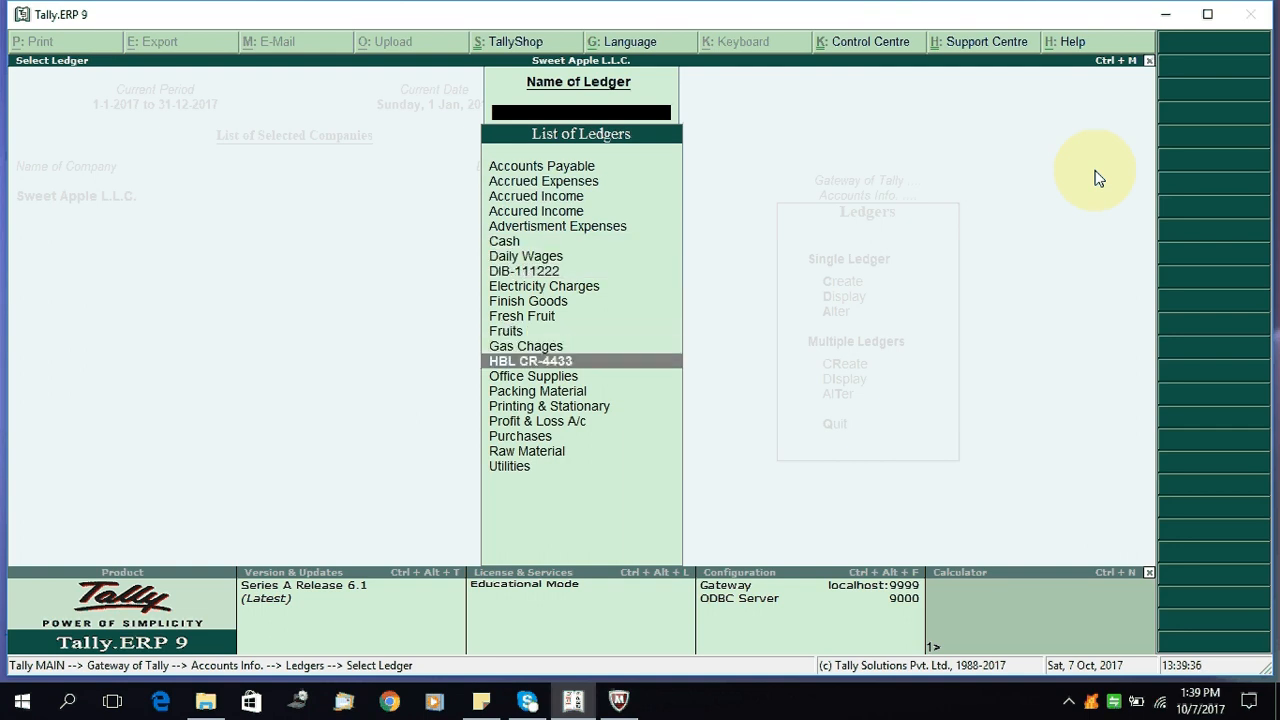
key("Up")
key("Up")
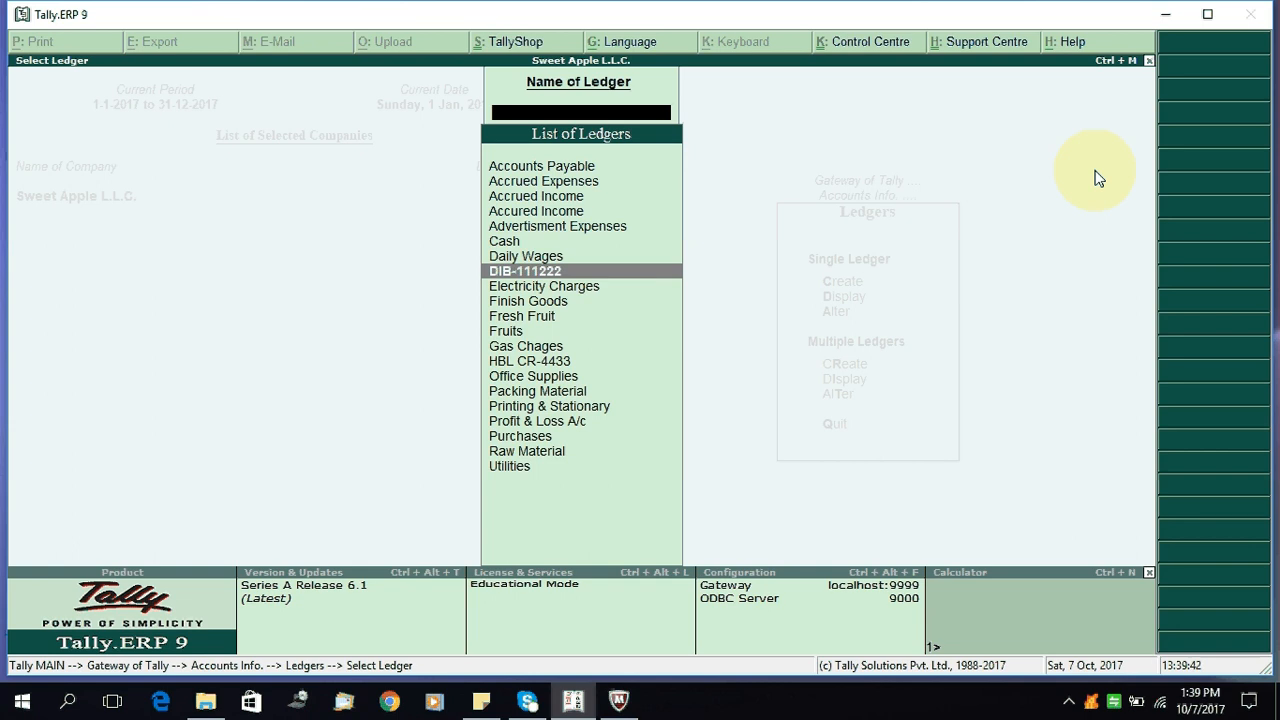
key("Down")
key("Down")
key("Down")
key("Down")
key("Down")
key("Down")
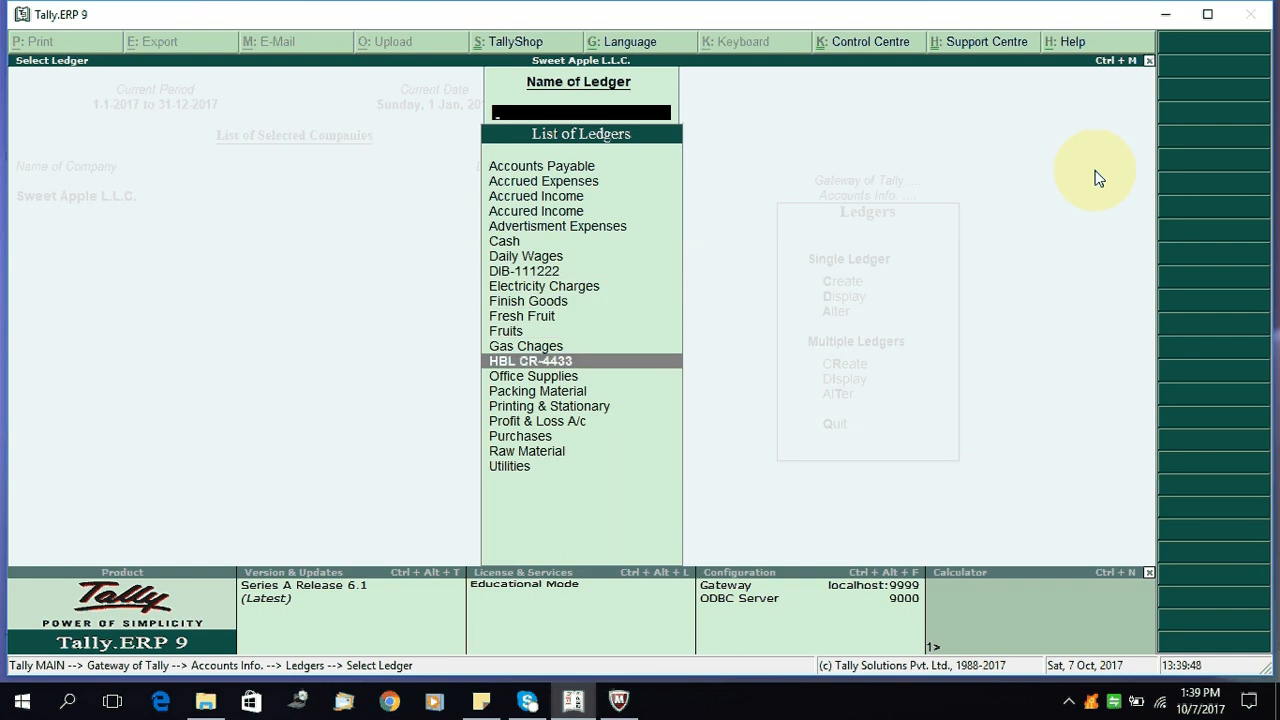
key("Escape")
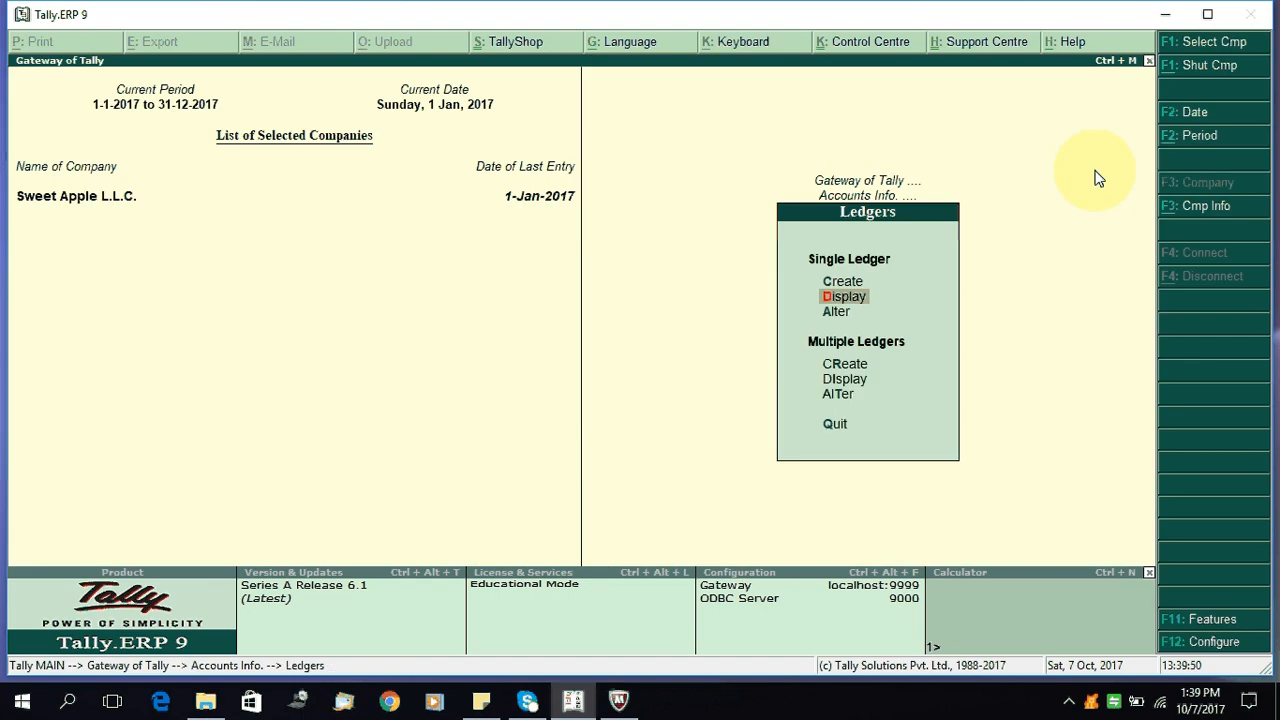
Return to the Gateway of Tally and open accounting voucher creation for a payment voucher.
key("Escape")
key("Escape")
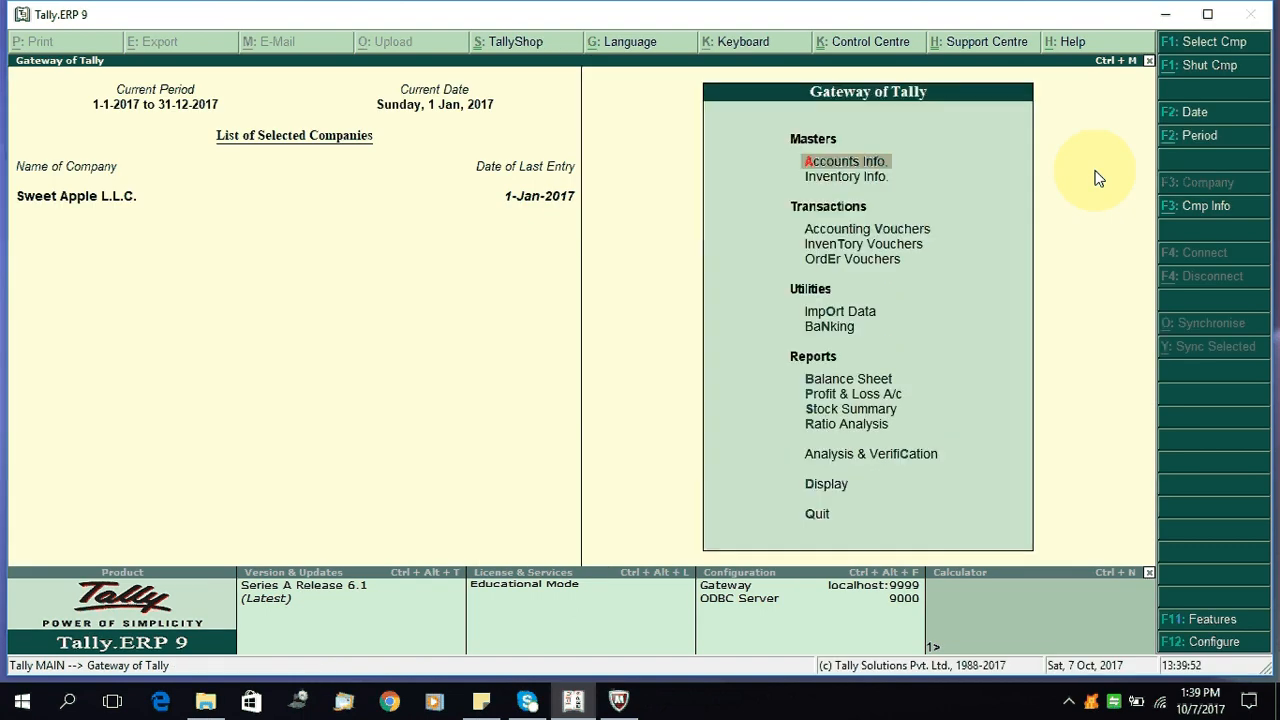
key("Down")
key("Down")
key("Down")
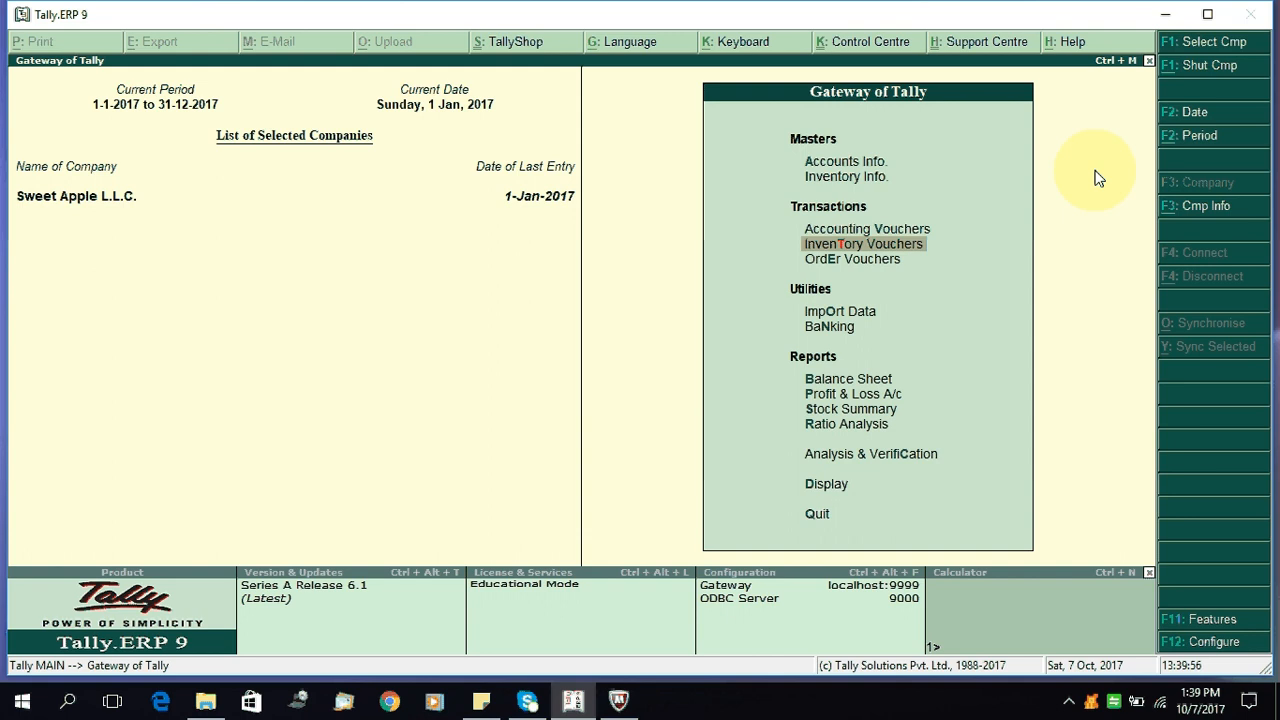
key("Up")
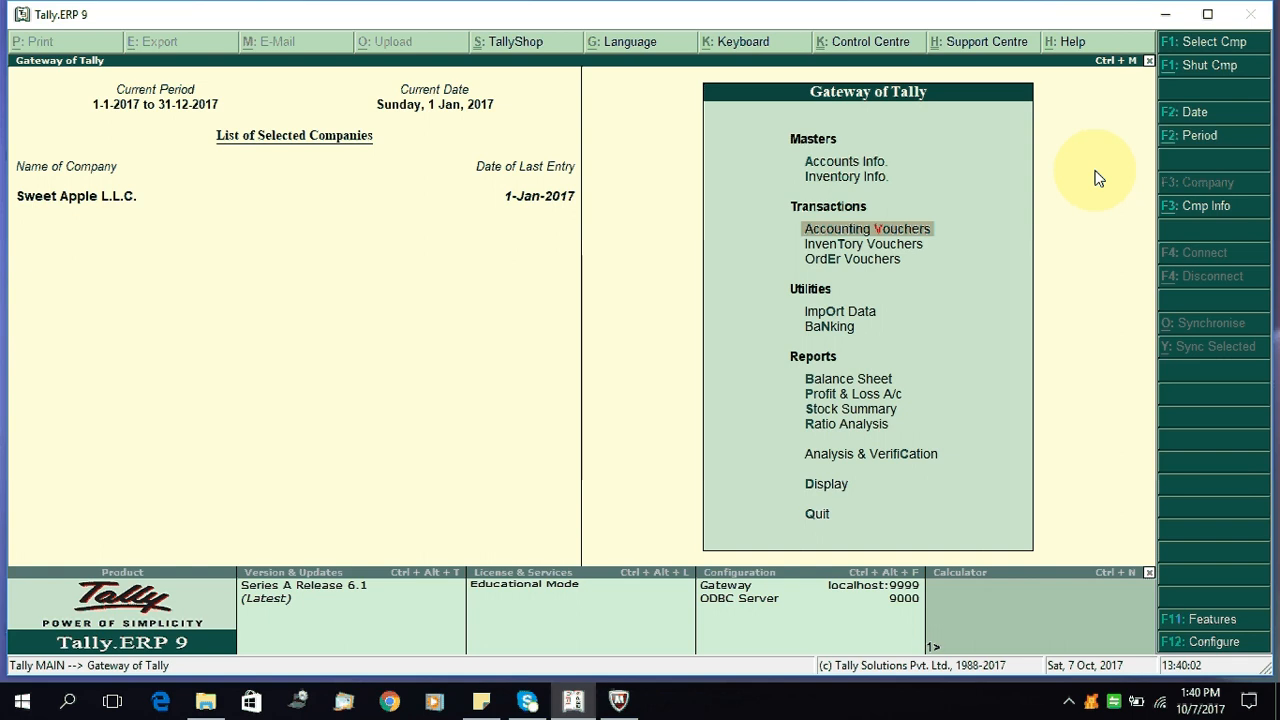
key("Return")
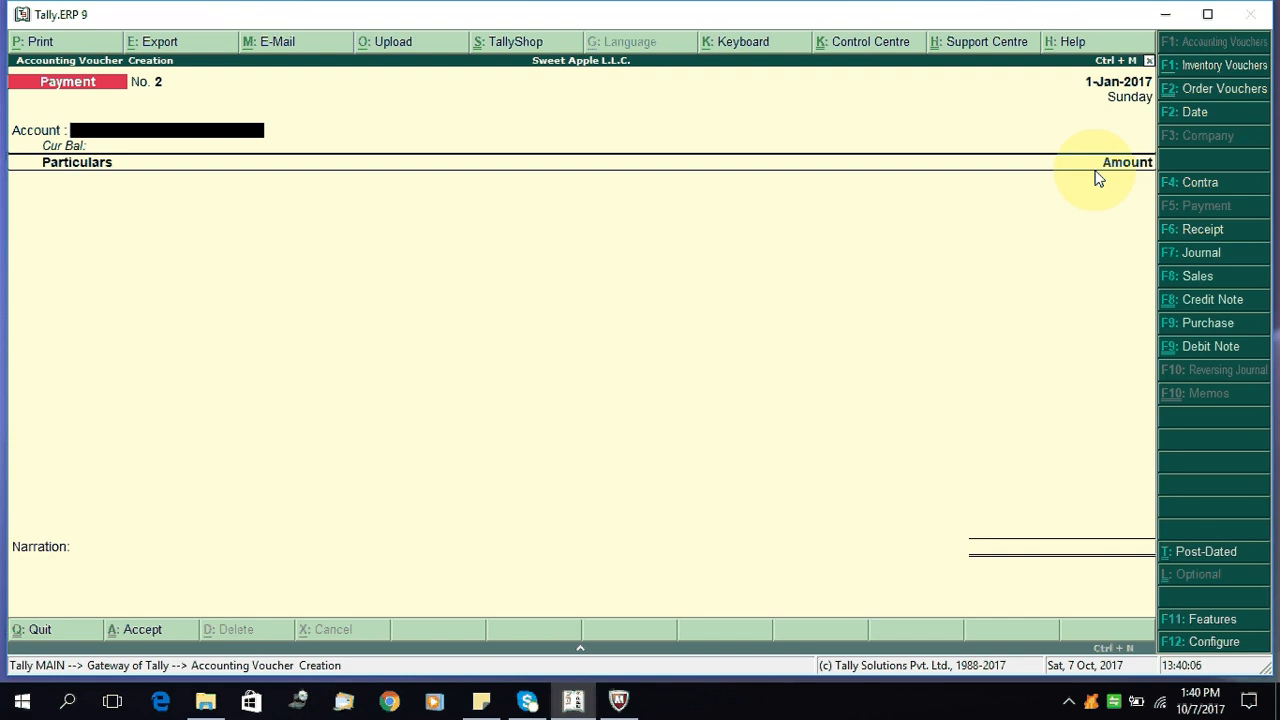
Choose Cash as the account the payment voucher is paid from.
type("D")
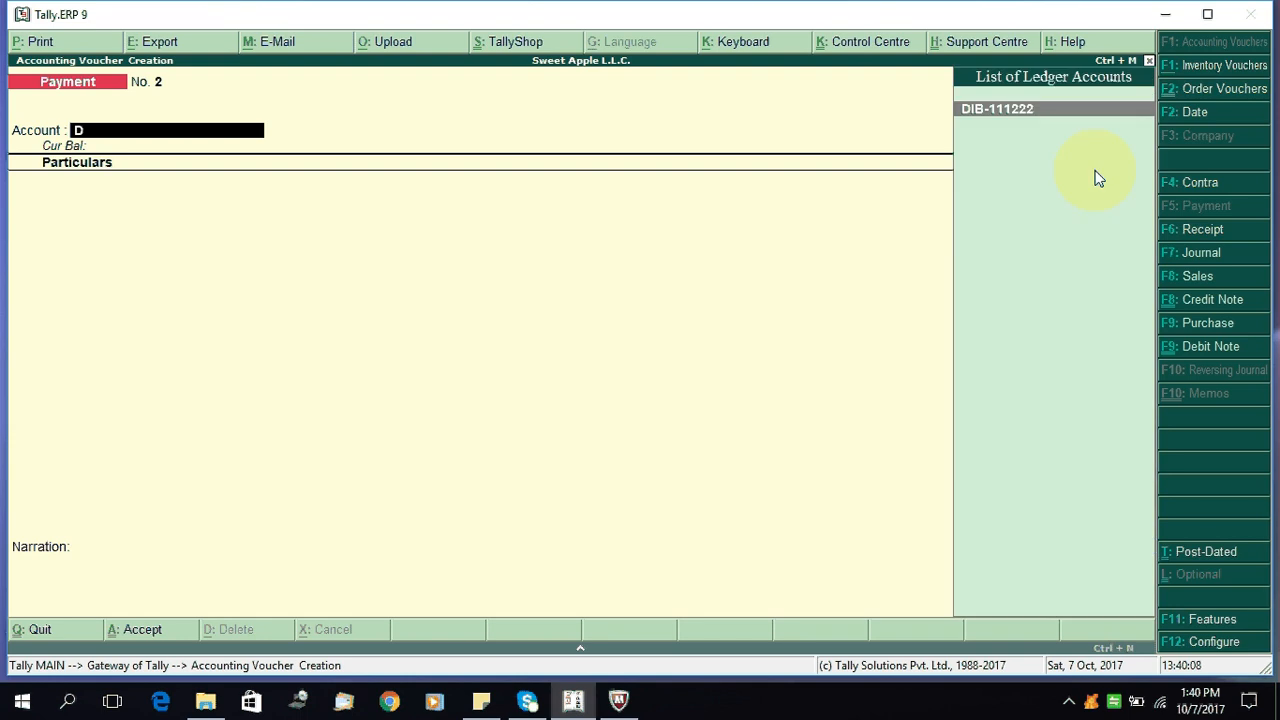
key("BackSpace")
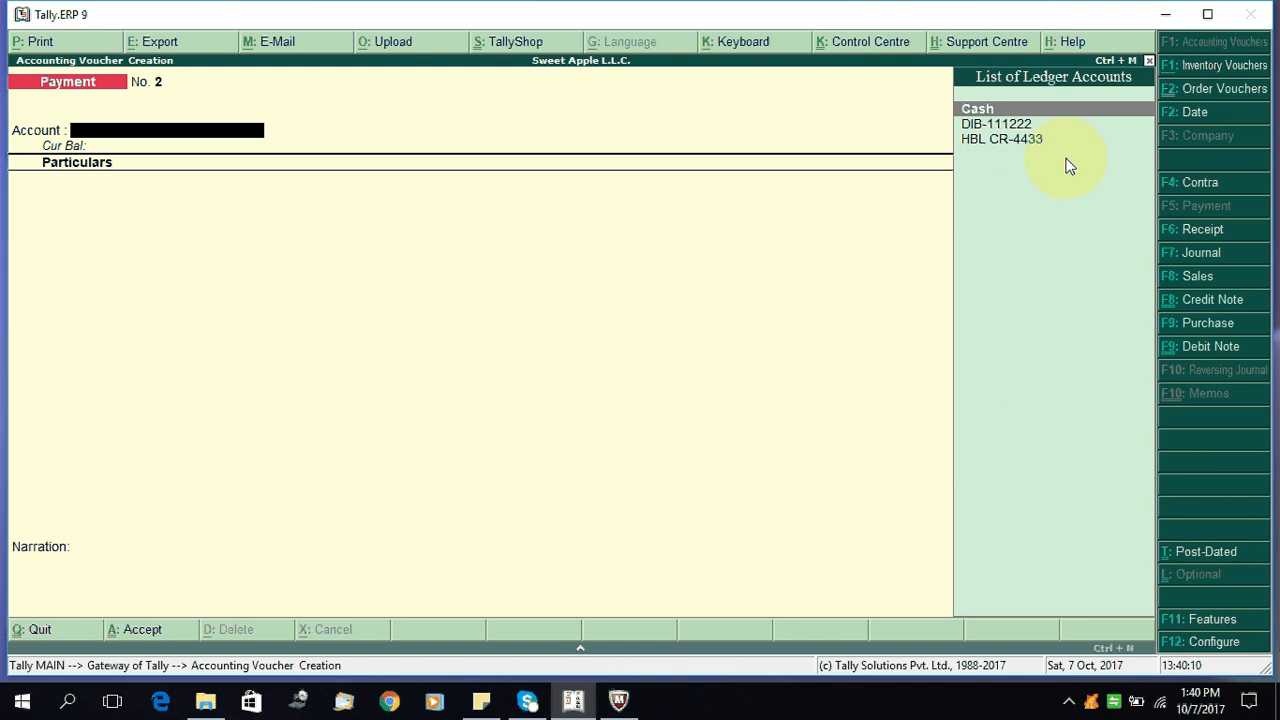
type("H")
key("BackSpace")
type("C")
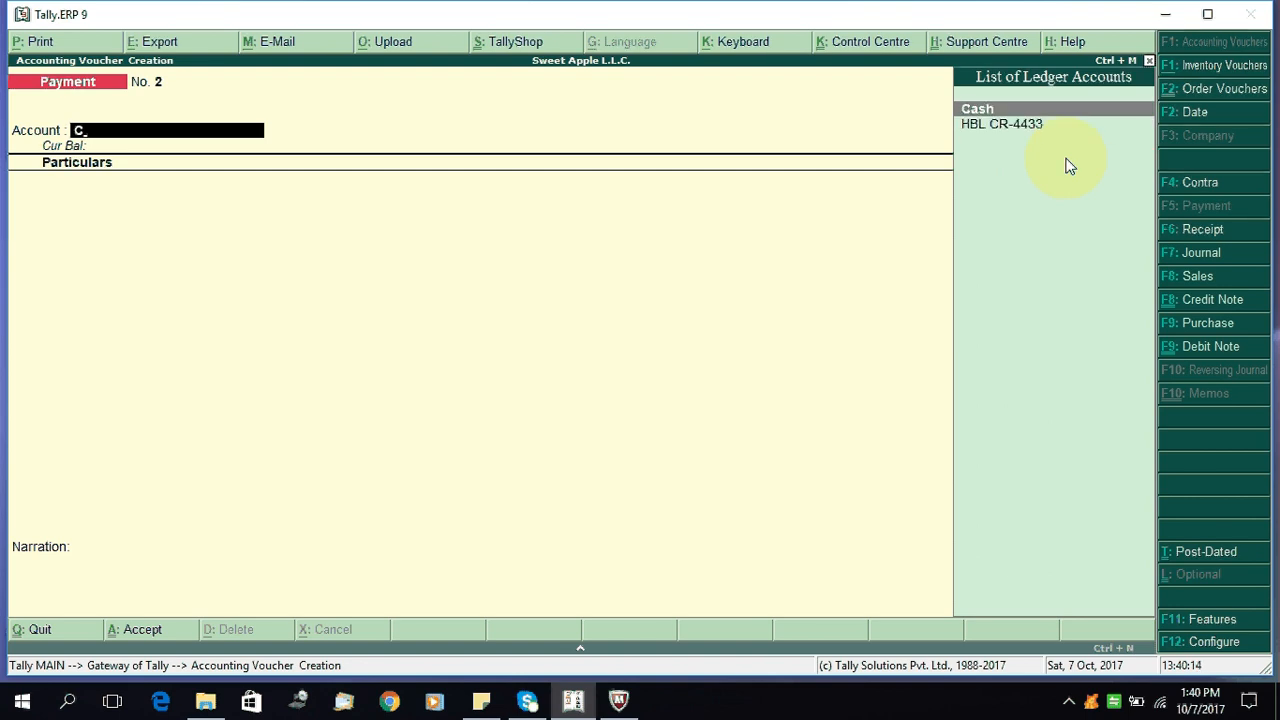
key("Return")
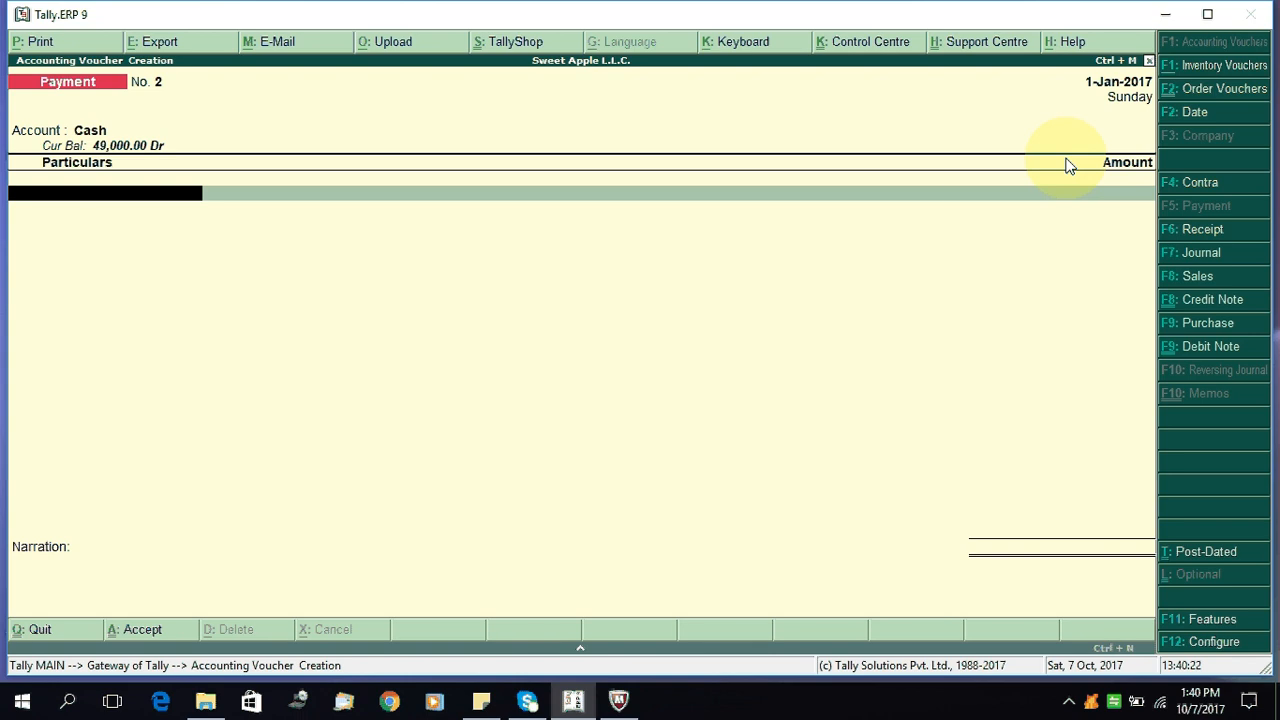
Add Printing & Stationary to the payment's particulars with an amount of 200.
type("PR")
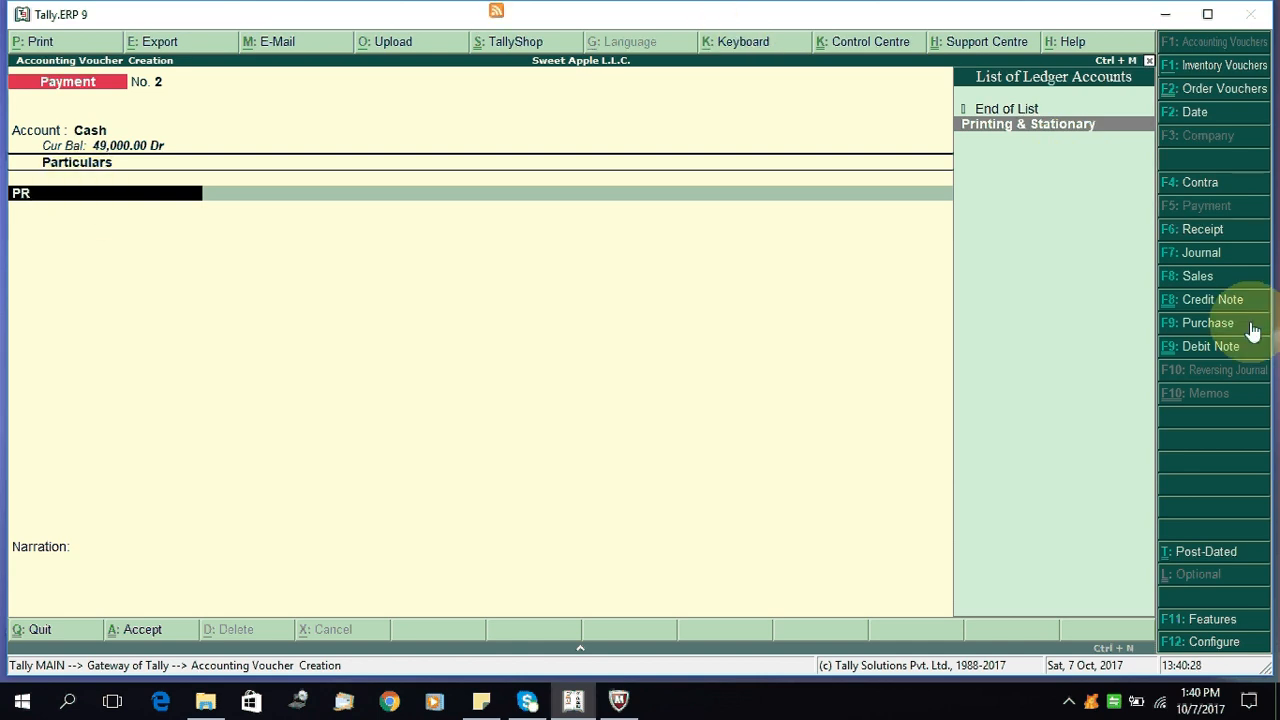
left_click(1012, 126)
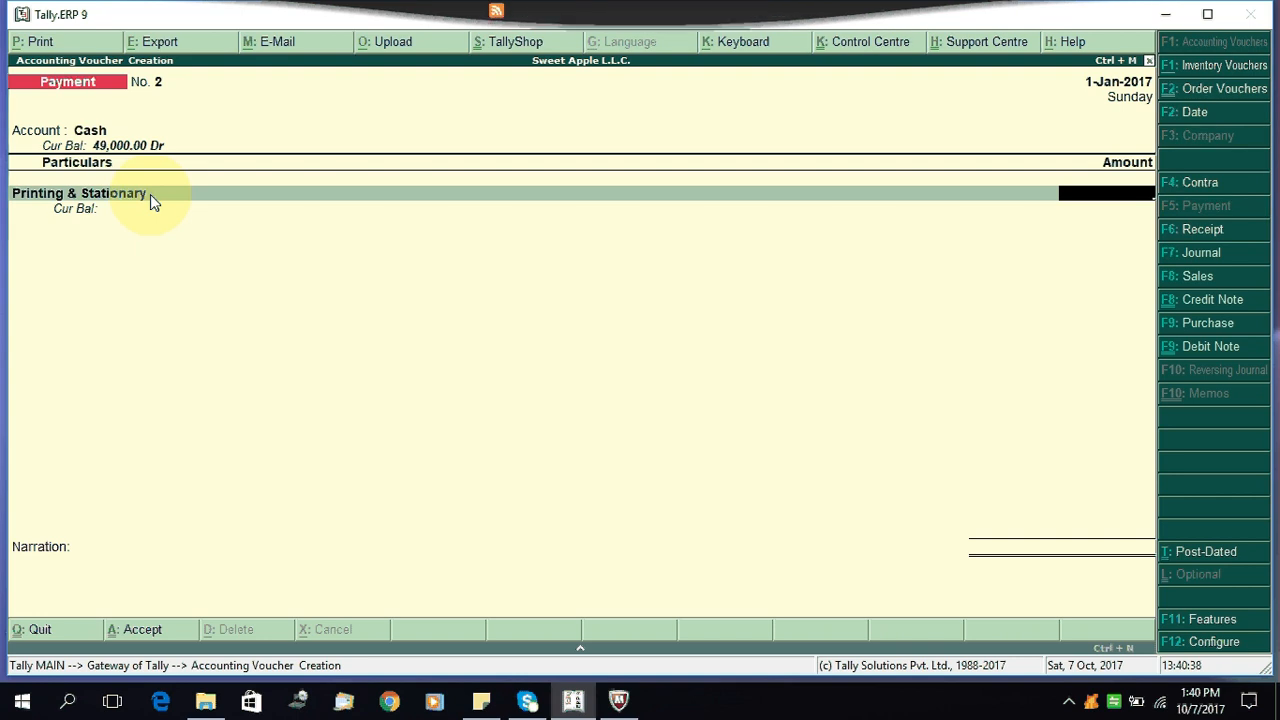
type("200")
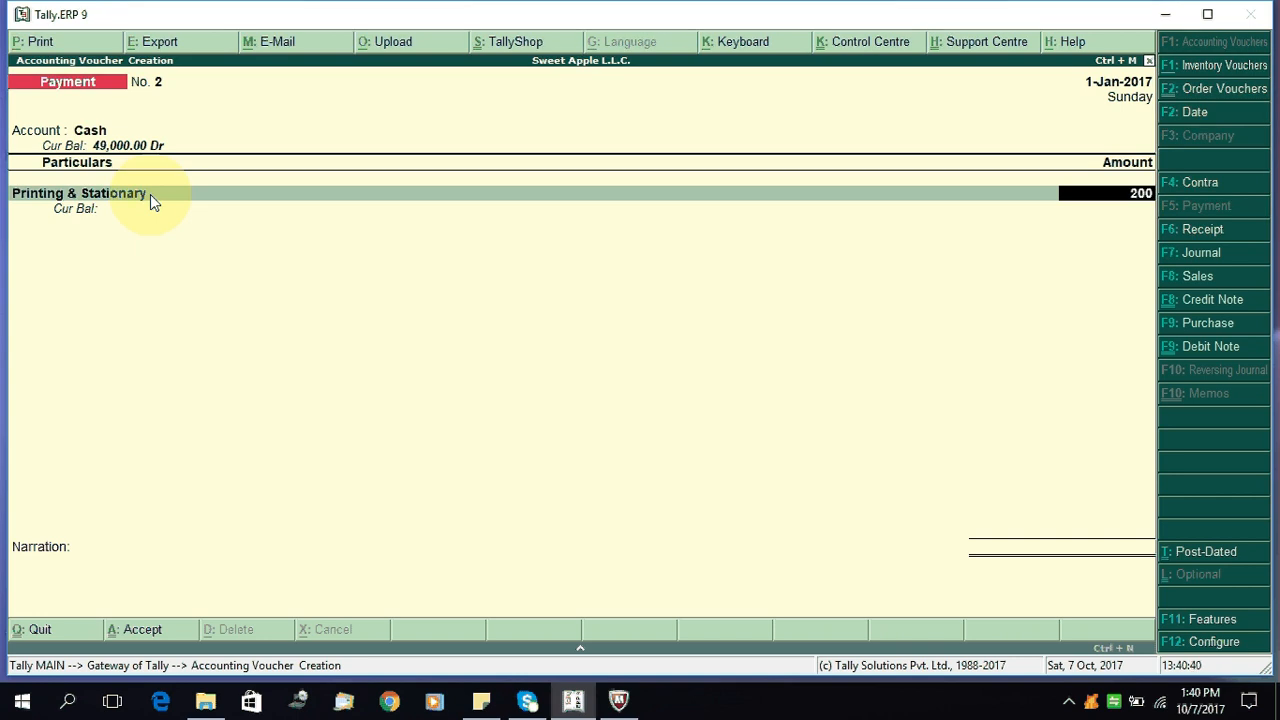
key("Return")
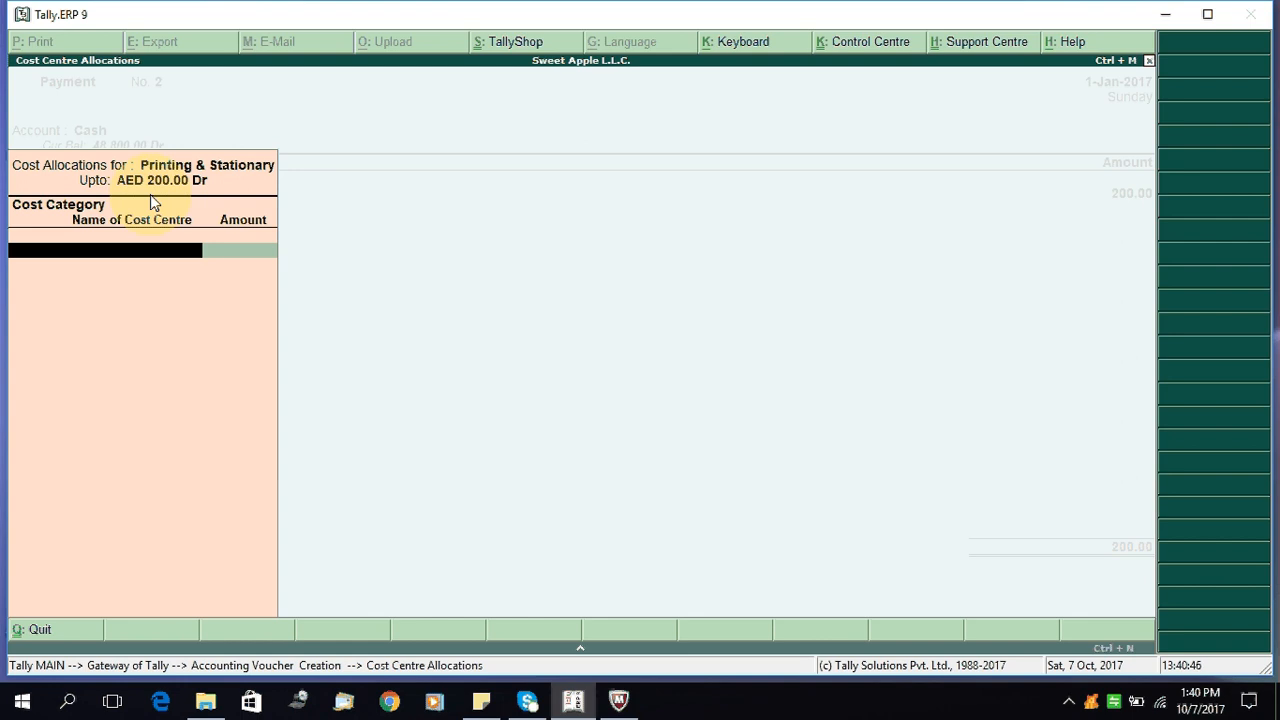
Allocate the 200 to Processing Department under Primary Cost Category, and finish the particulars to reach the narration.
type("P")
key("BackSpace")
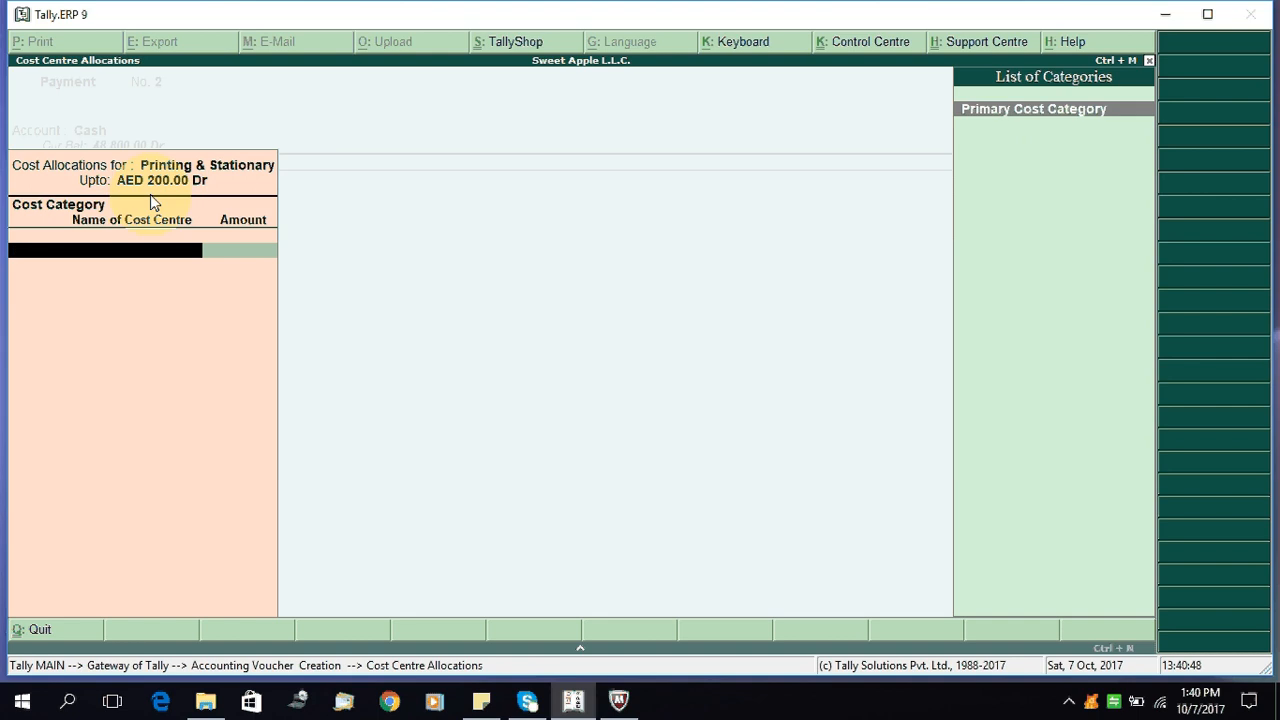
key("Return")
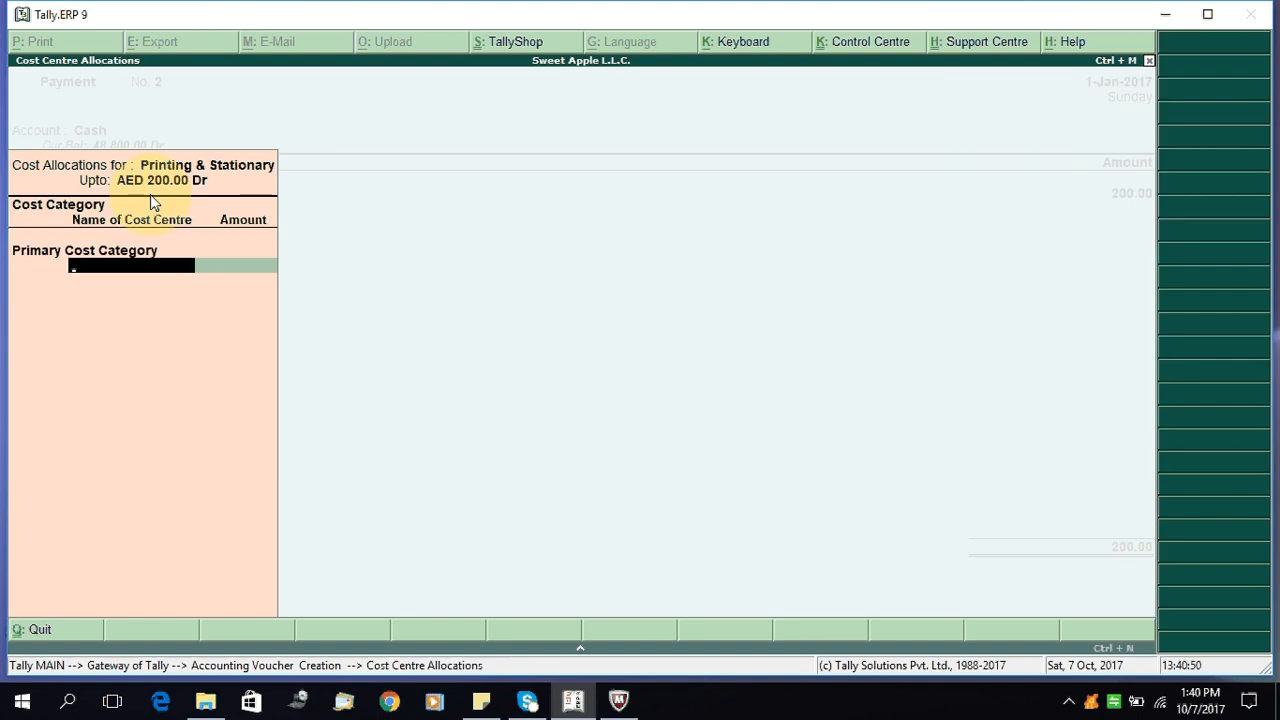
key("Return")
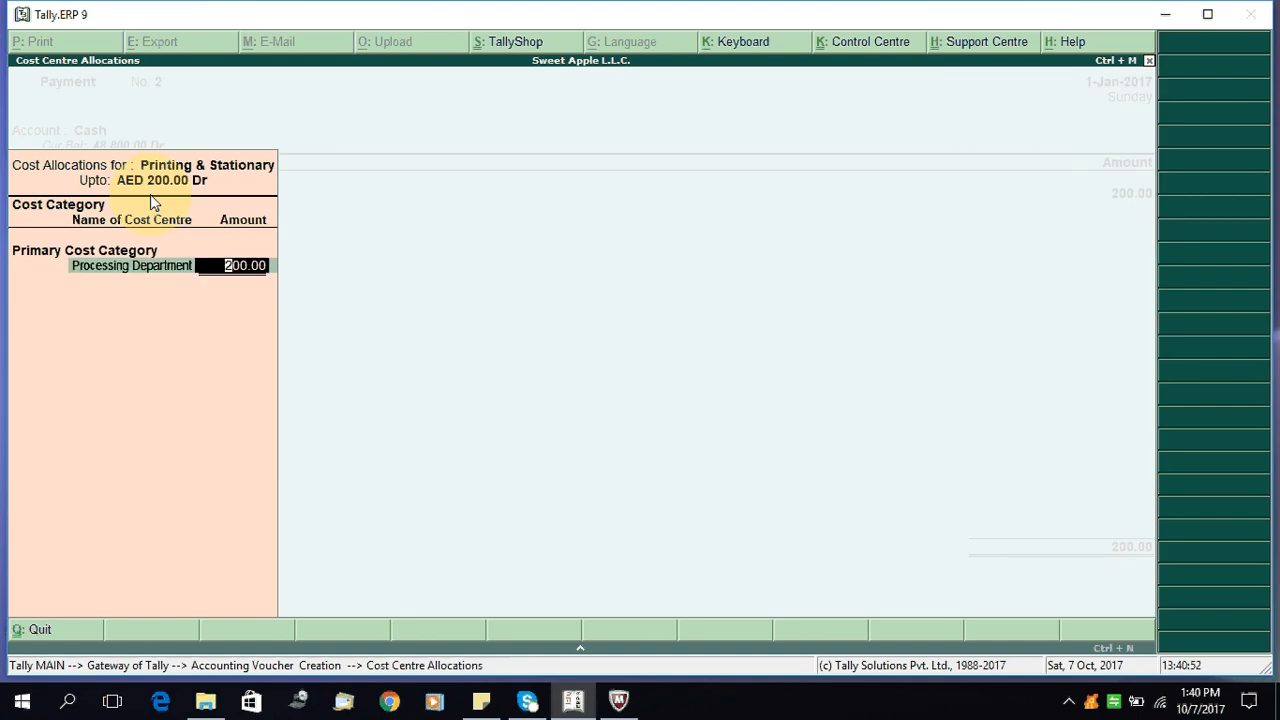
left_click(111, 270)
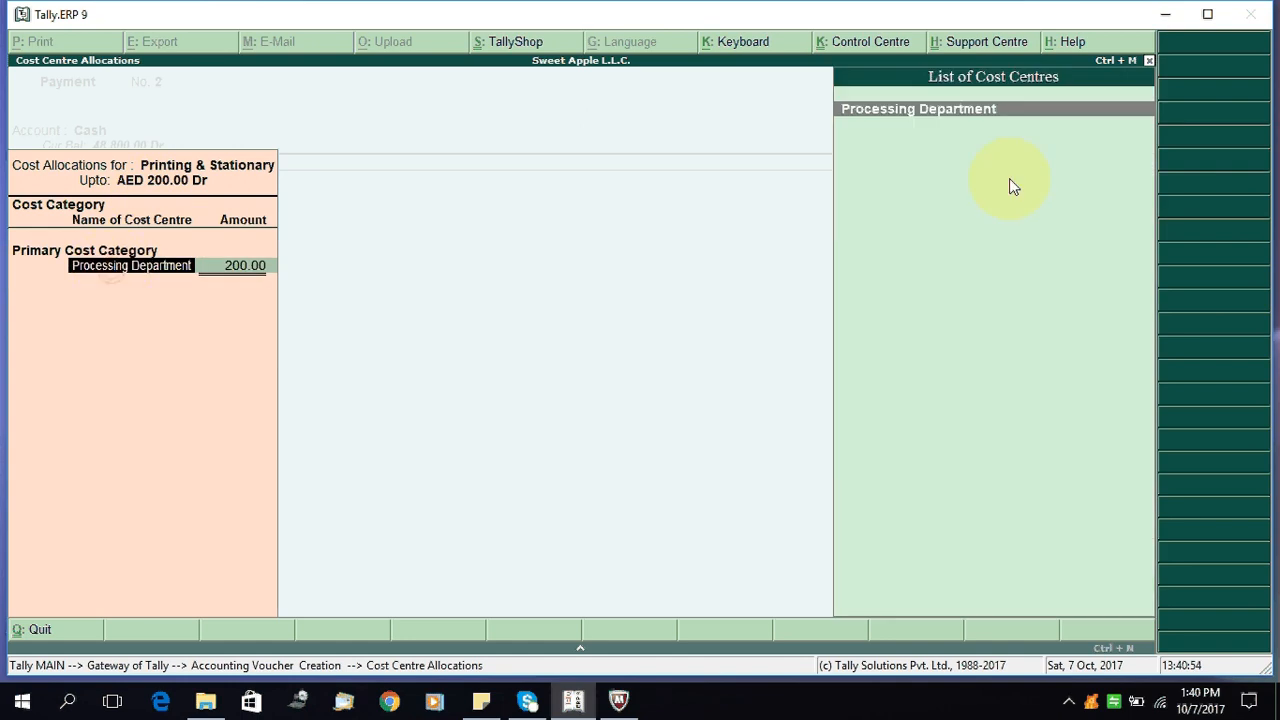
key("Return")
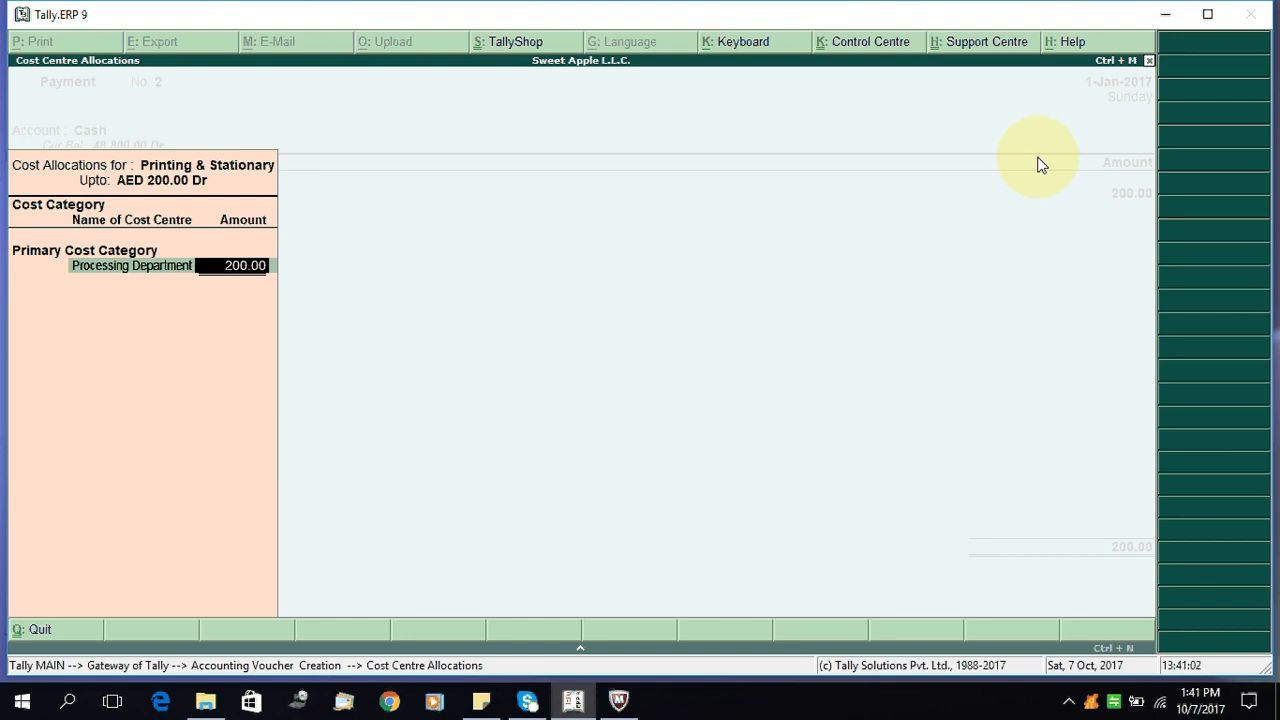
key("Return")
key("Return")
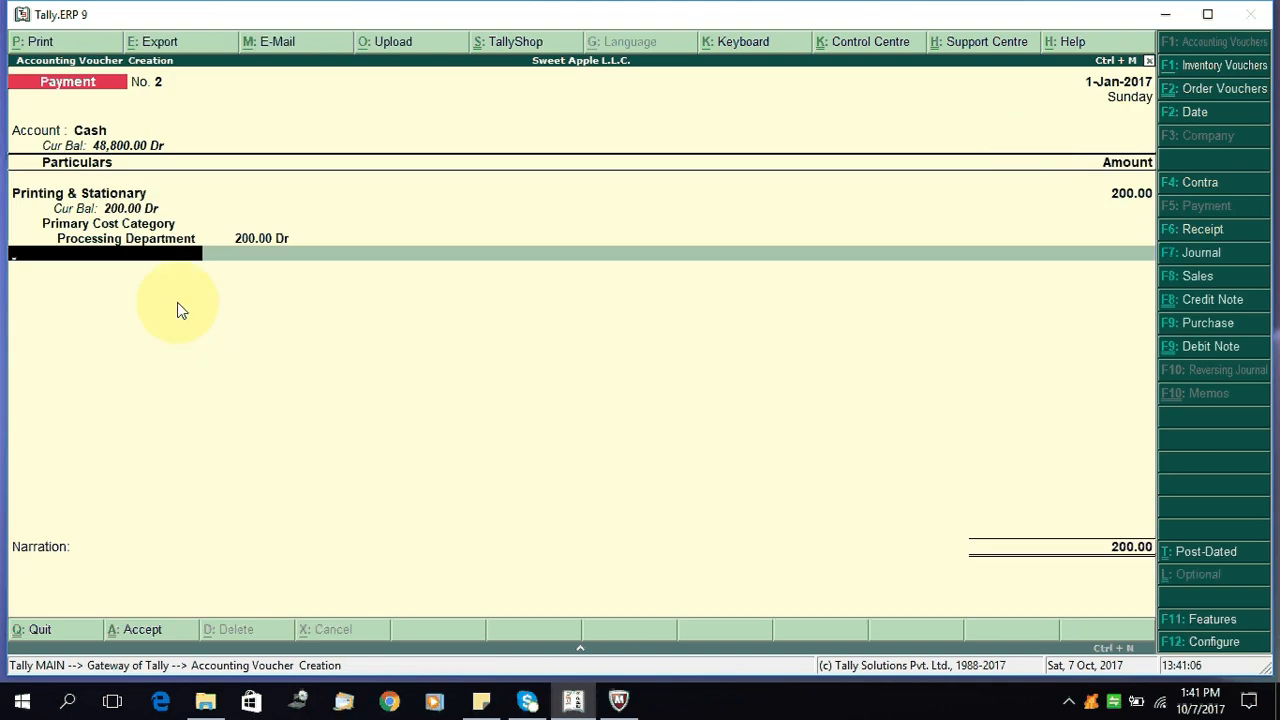
key("Return")
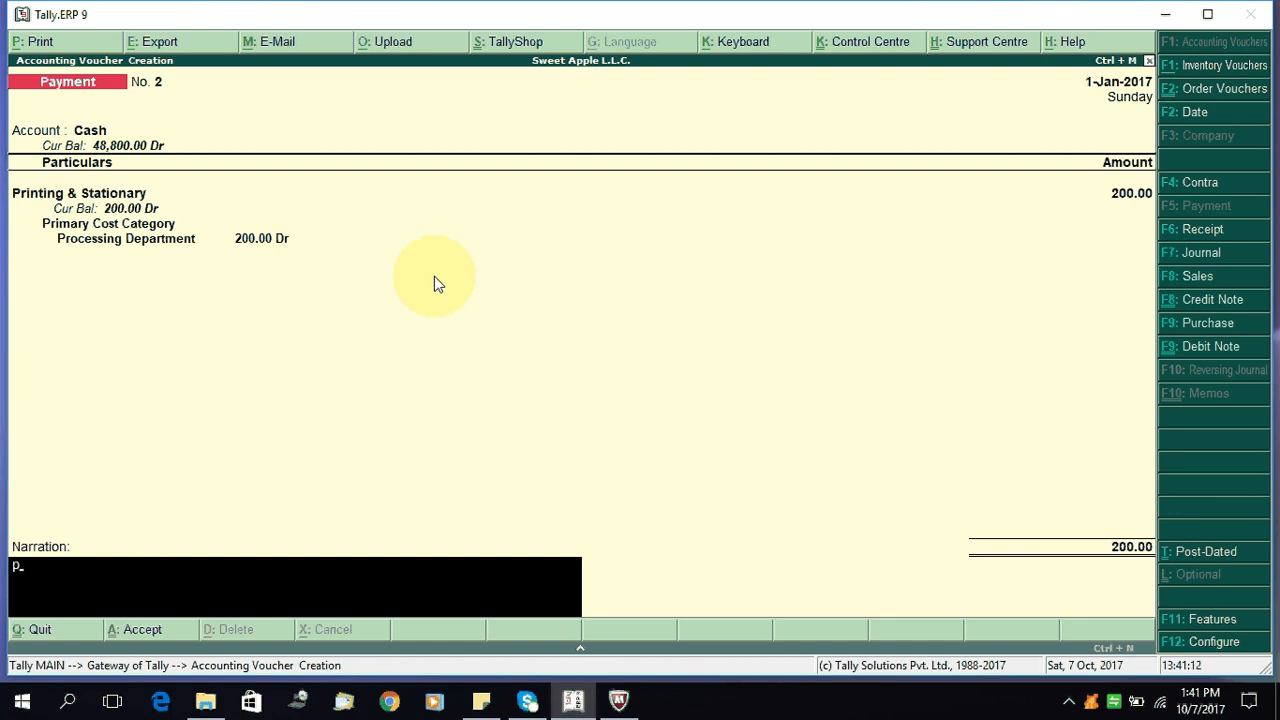
Enter the payment voucher's narration as "Purashe printing papers for factory office.".
key("BackSpace")
key("Return")
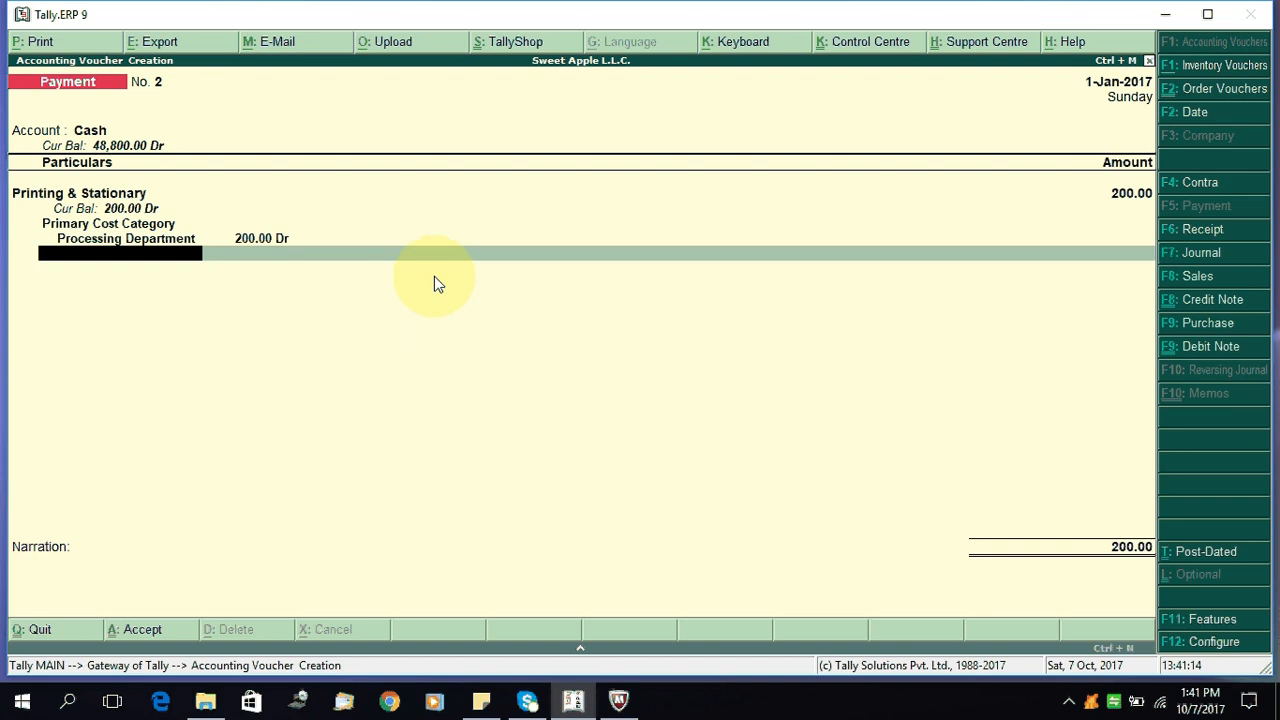
key("Return")
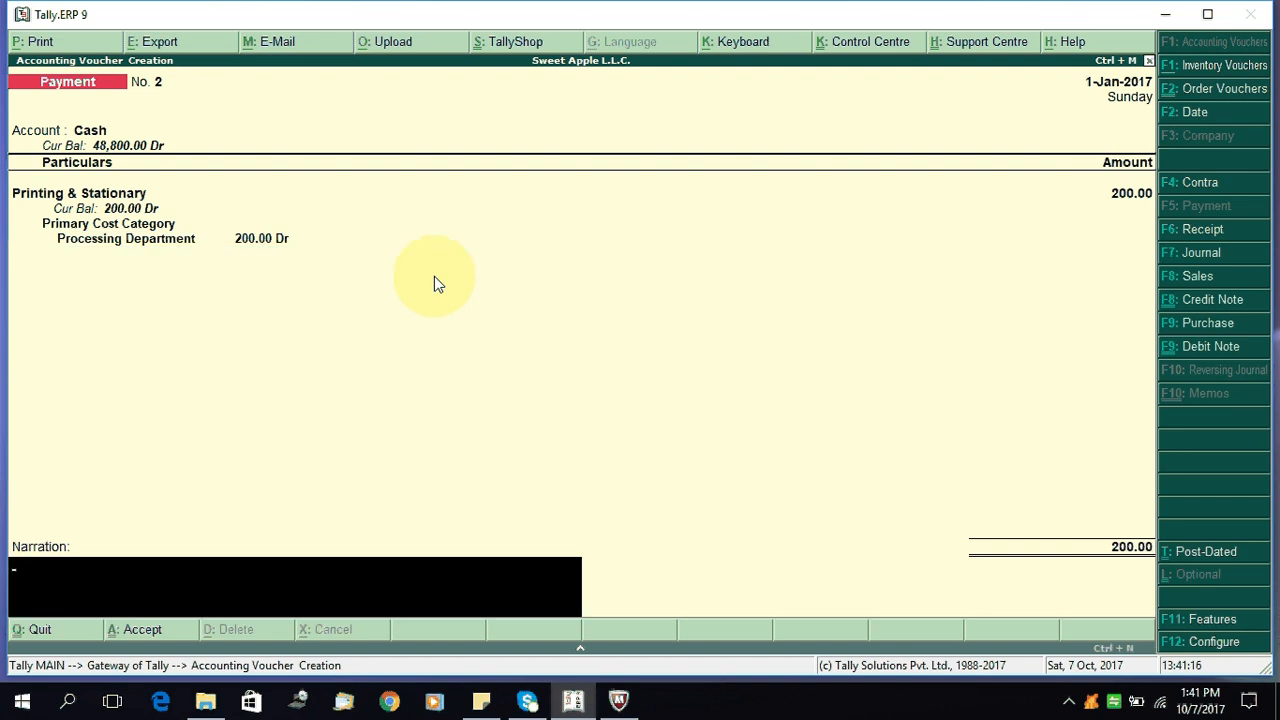
type("Pur")
key("BackSpace")
key("BackSpace")
type("urashe printing")
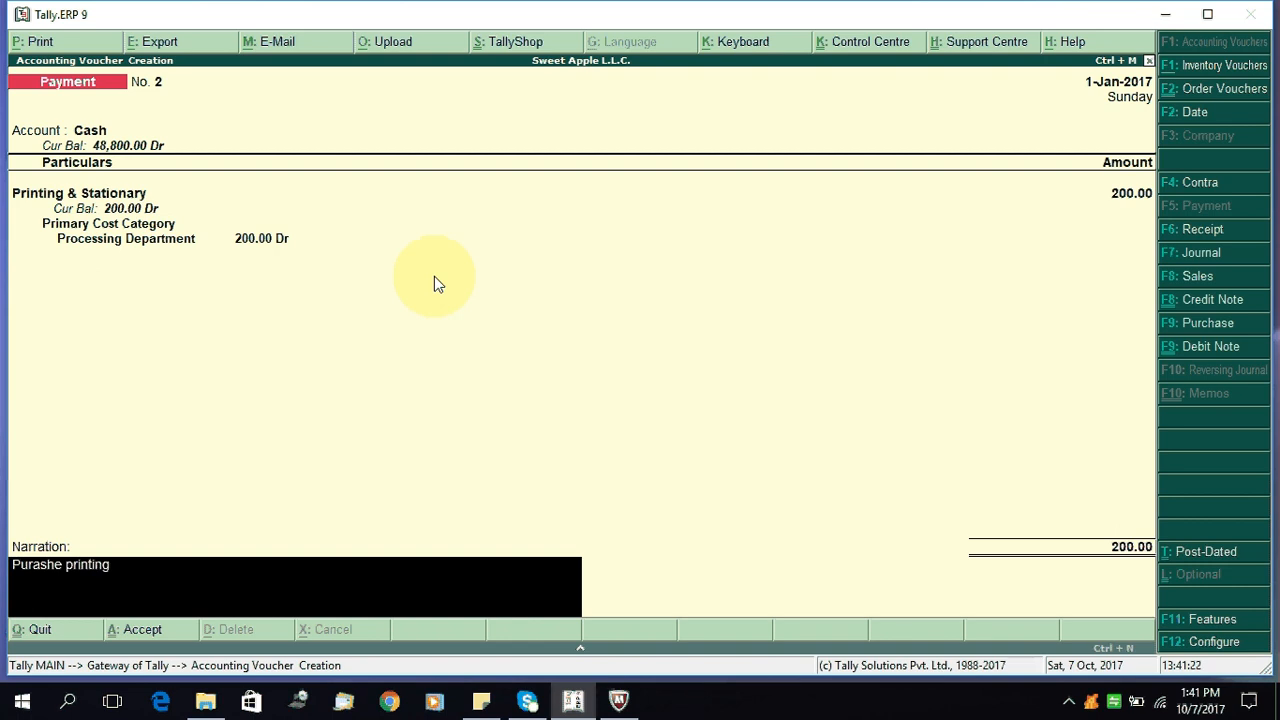
type(" papers o")
type("or factory offic")
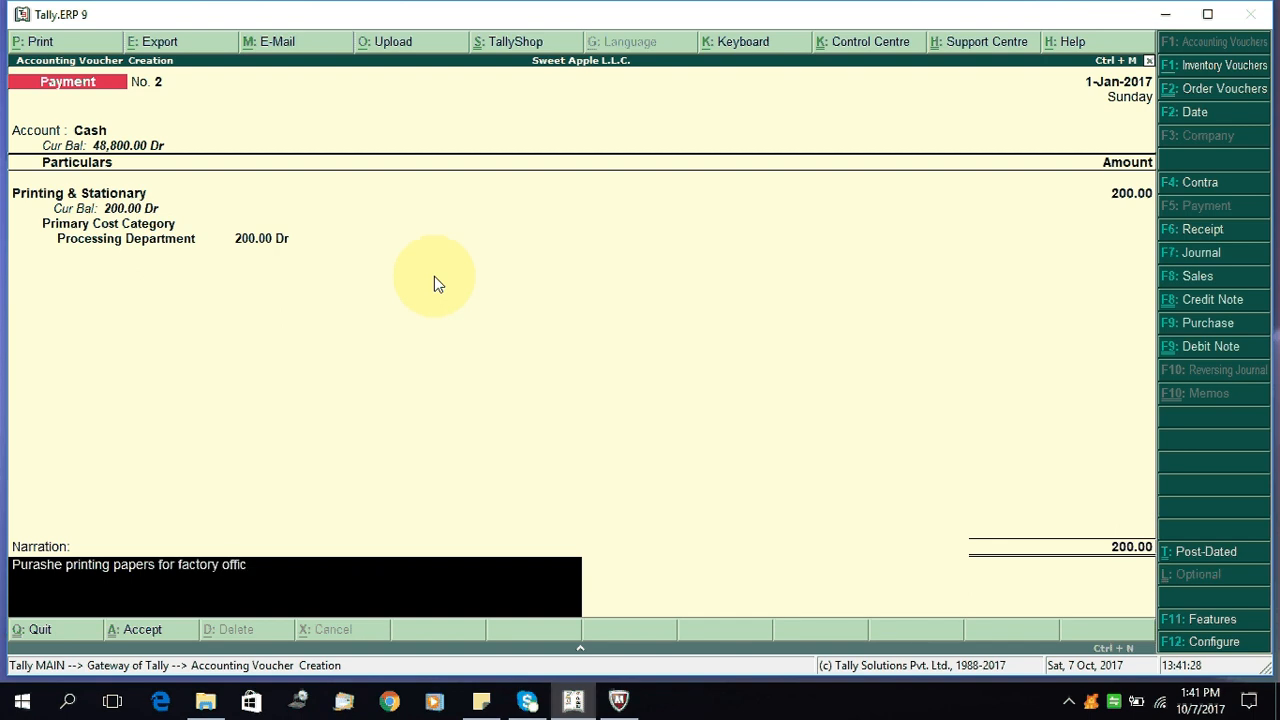
type("e.")
key("Return")
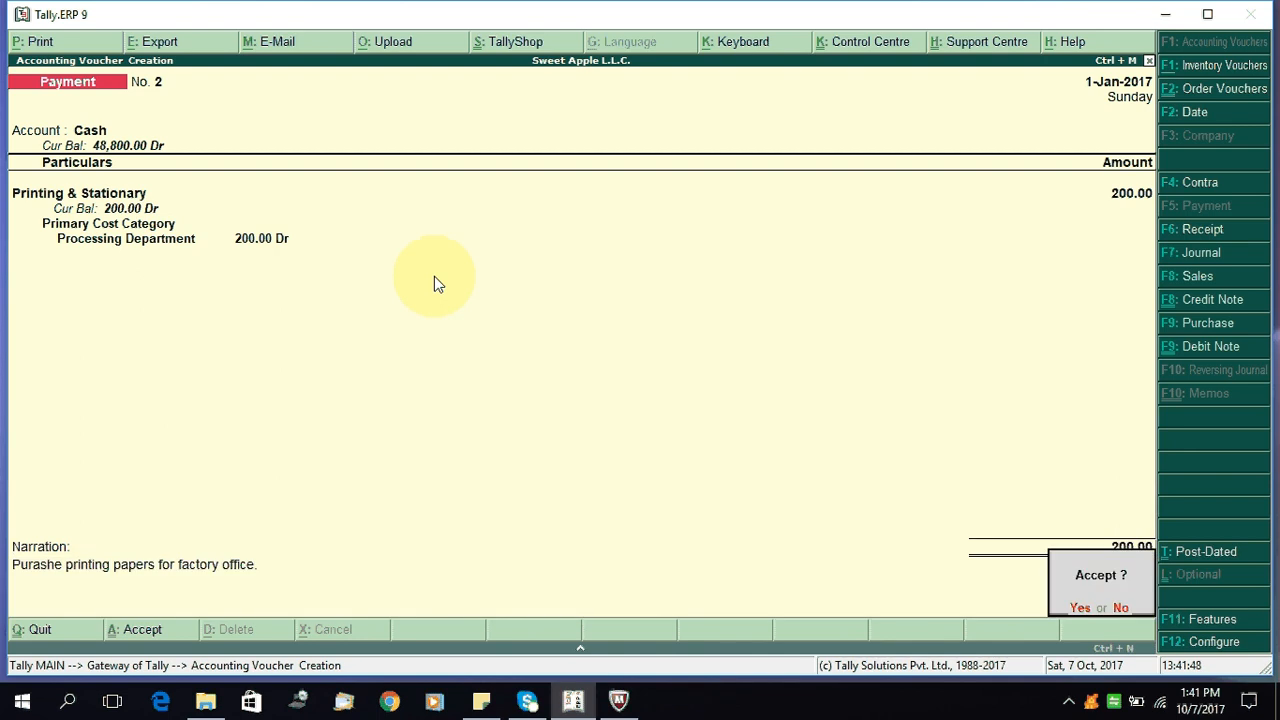
Accept the payment voucher and leave voucher creation for the Gateway of Tally.
key("Return")
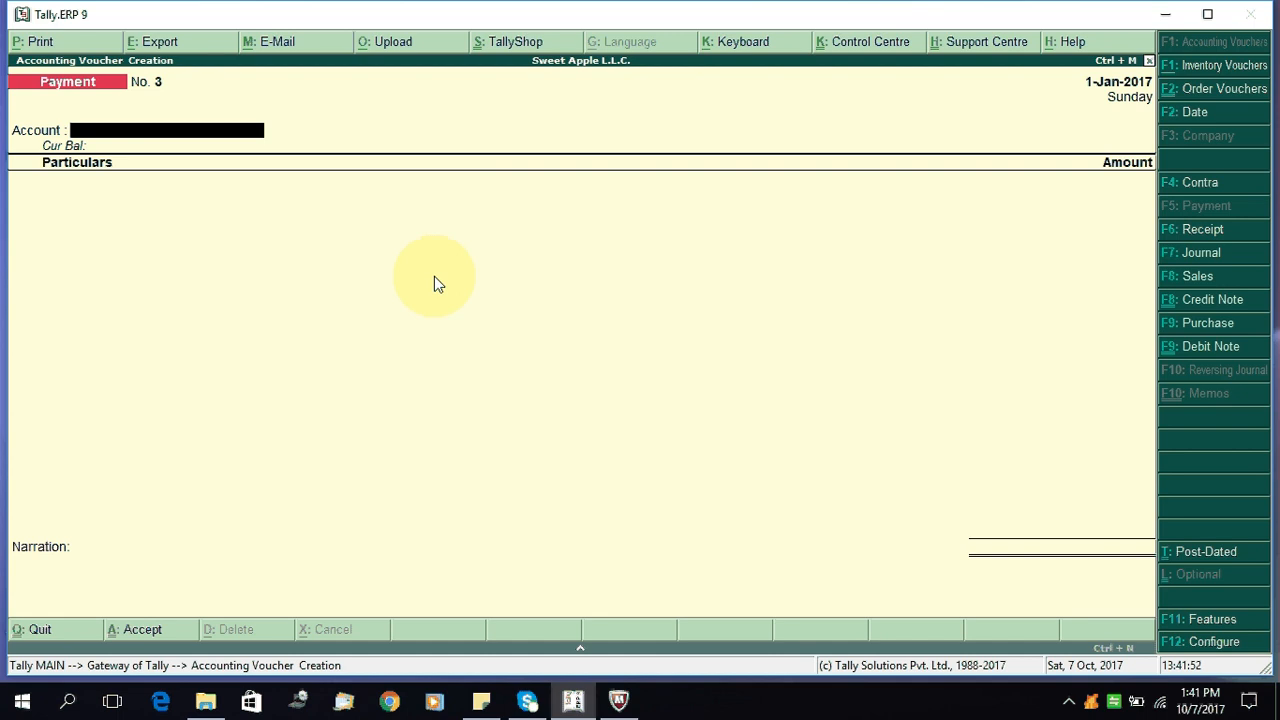
key("Escape")
key("Return")
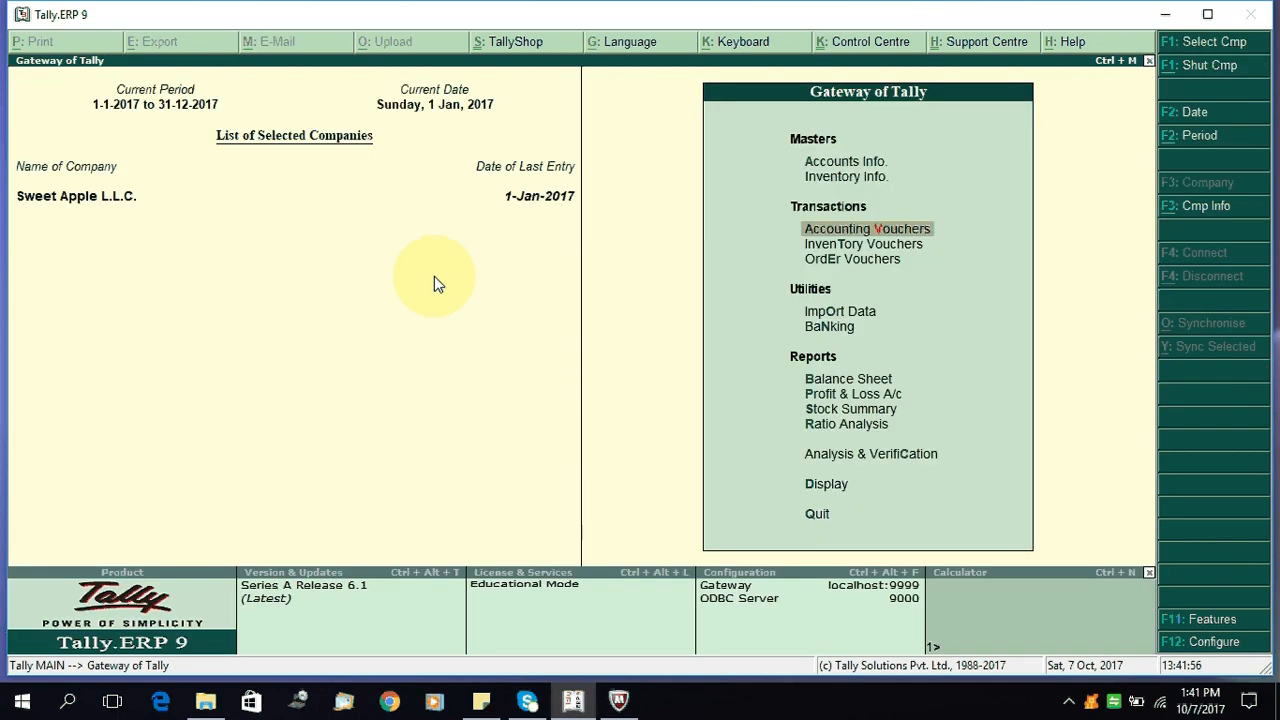
Open the Trial Balance from the display reports and show it ledger-wise.
key("Down")
key("Down")
key("Down")
key("Down")
key("Down")
key("Down")
key("Down")
key("Down")
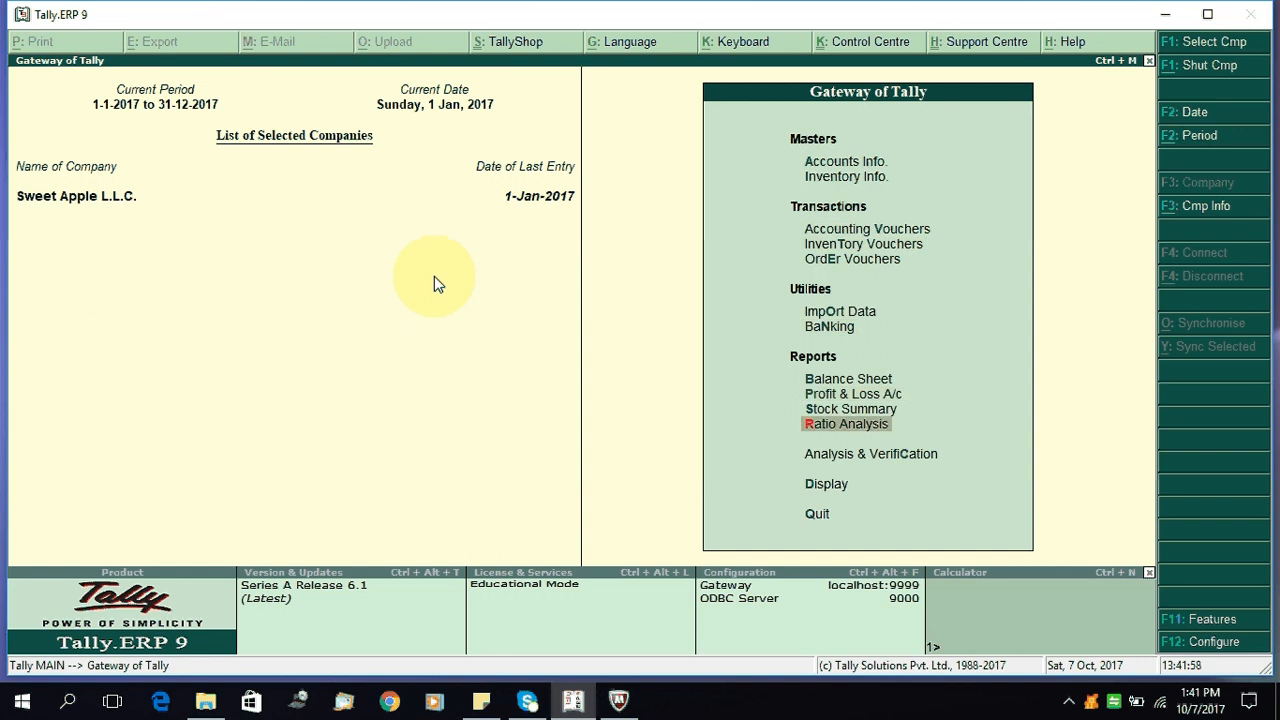
key("Down")
key("Down")
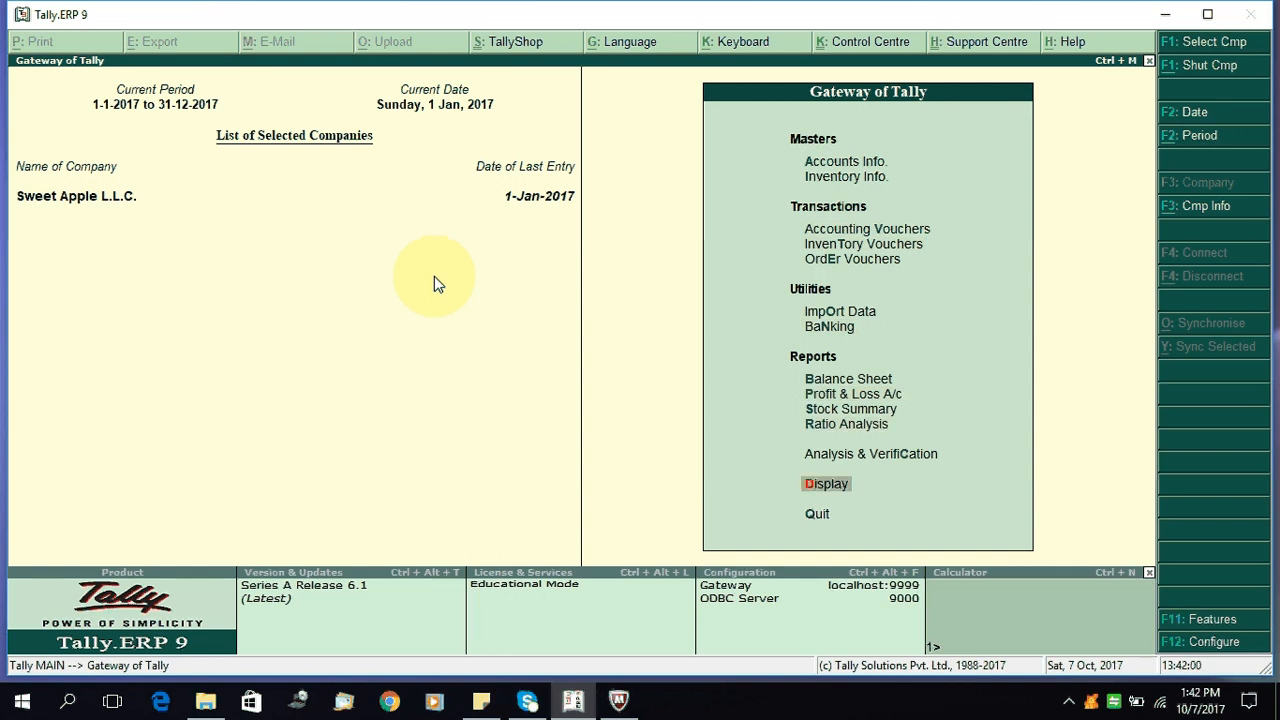
key("Up")
key("Down")
key("Return")
key("Down")
key("Up")
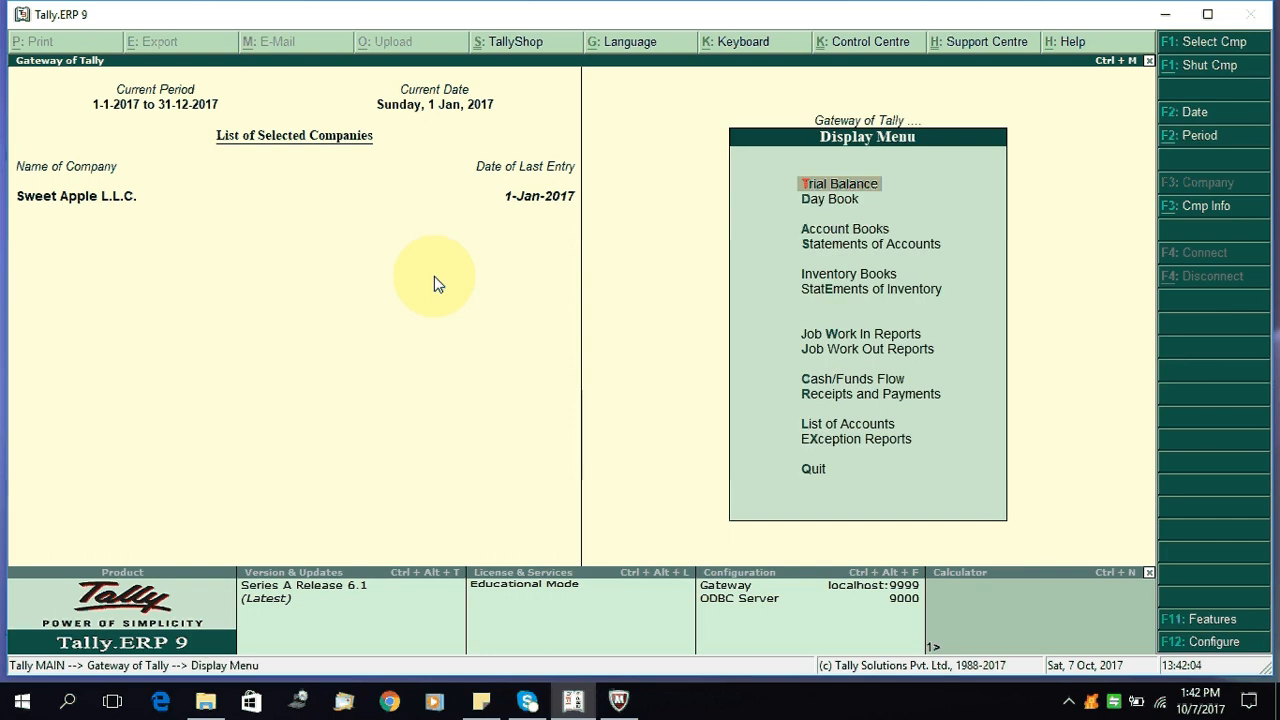
key("Return")
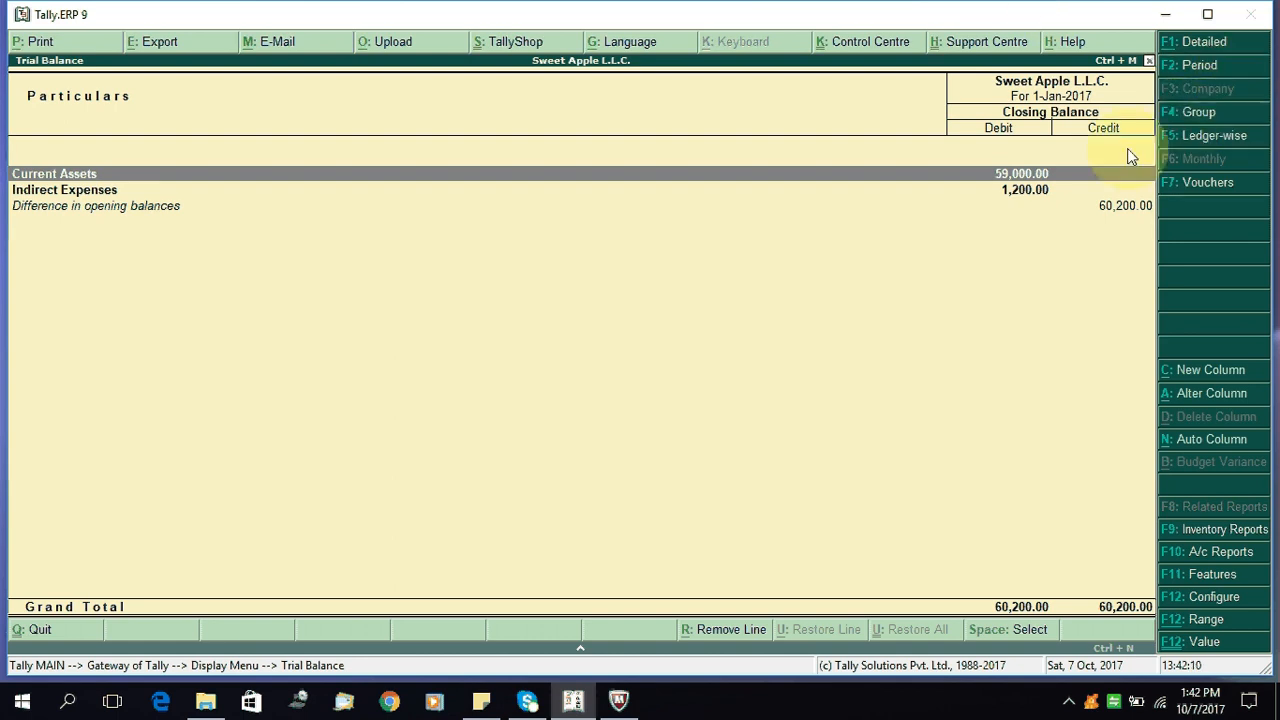
left_click(1220, 143)
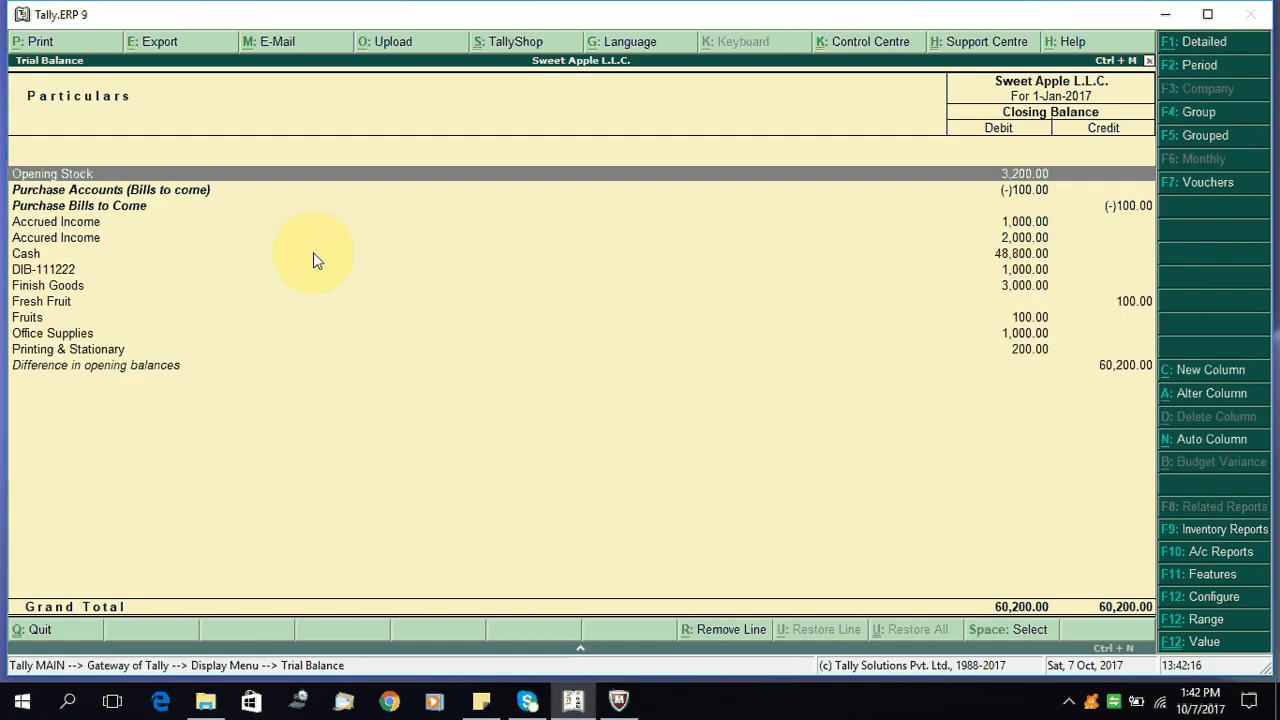
Go through the trial balance ledgers to check the Printing & Stationary balance, and return to the Gateway of Tally.
key("Down")
key("Down")
key("Down")
key("Down")
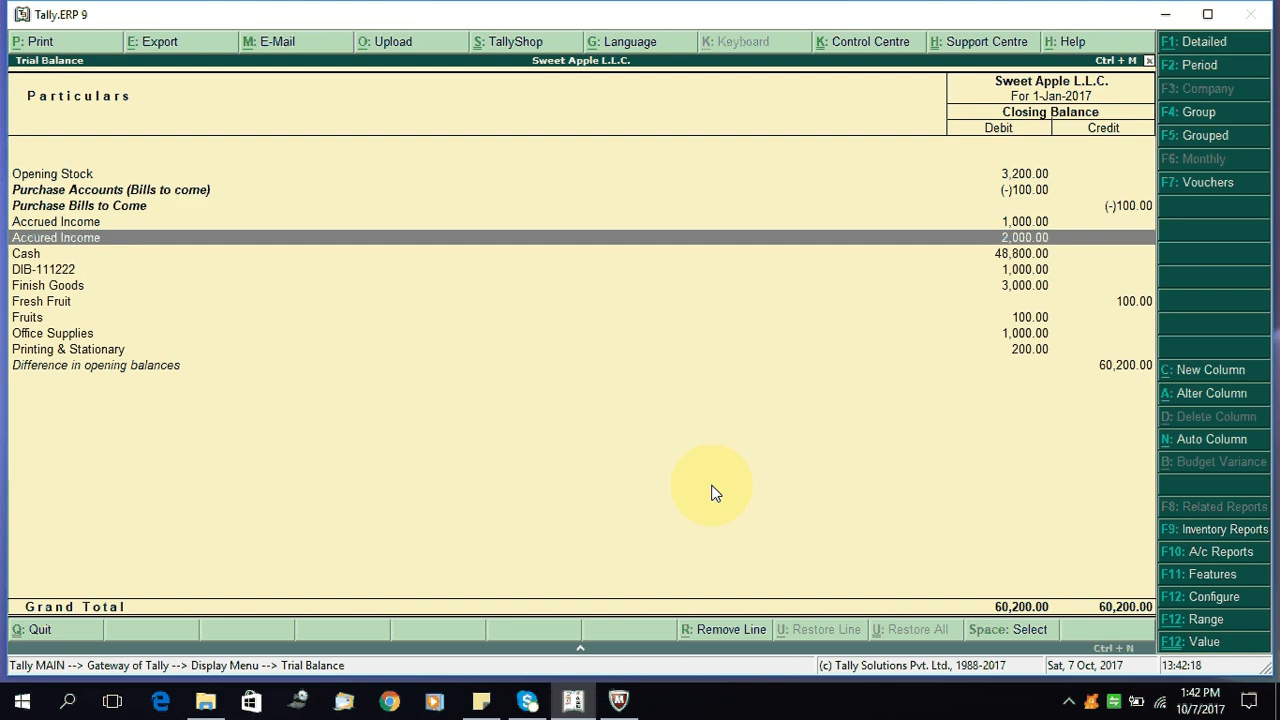
key("Down")
key("Down")
key("Down")
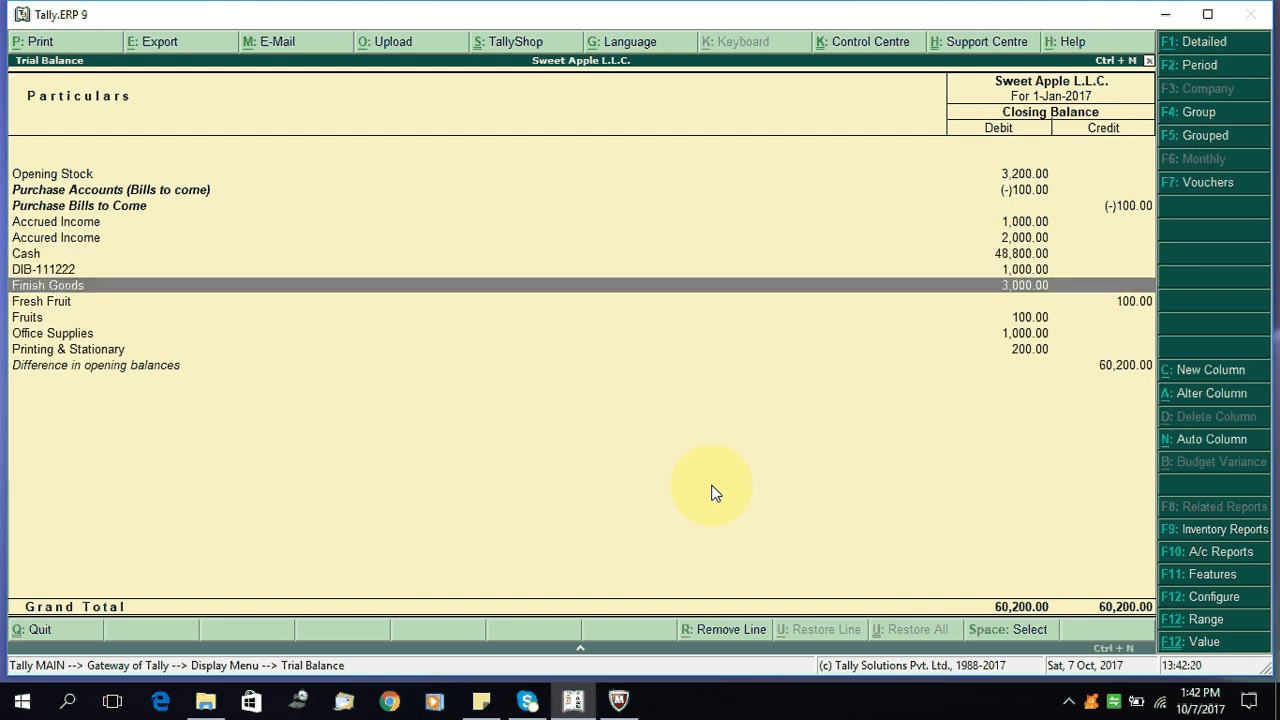
key("Up")
key("Down")
key("Down")
key("Down")
key("Down")
key("Down")
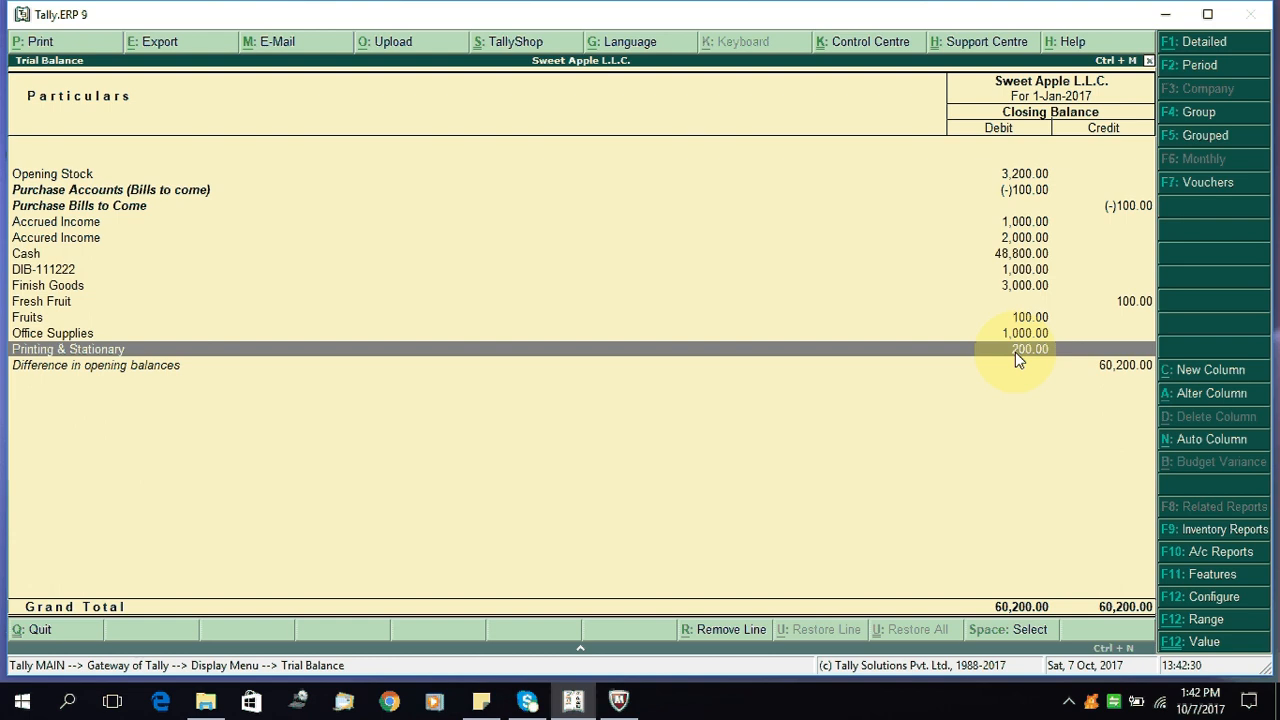
key("Escape")
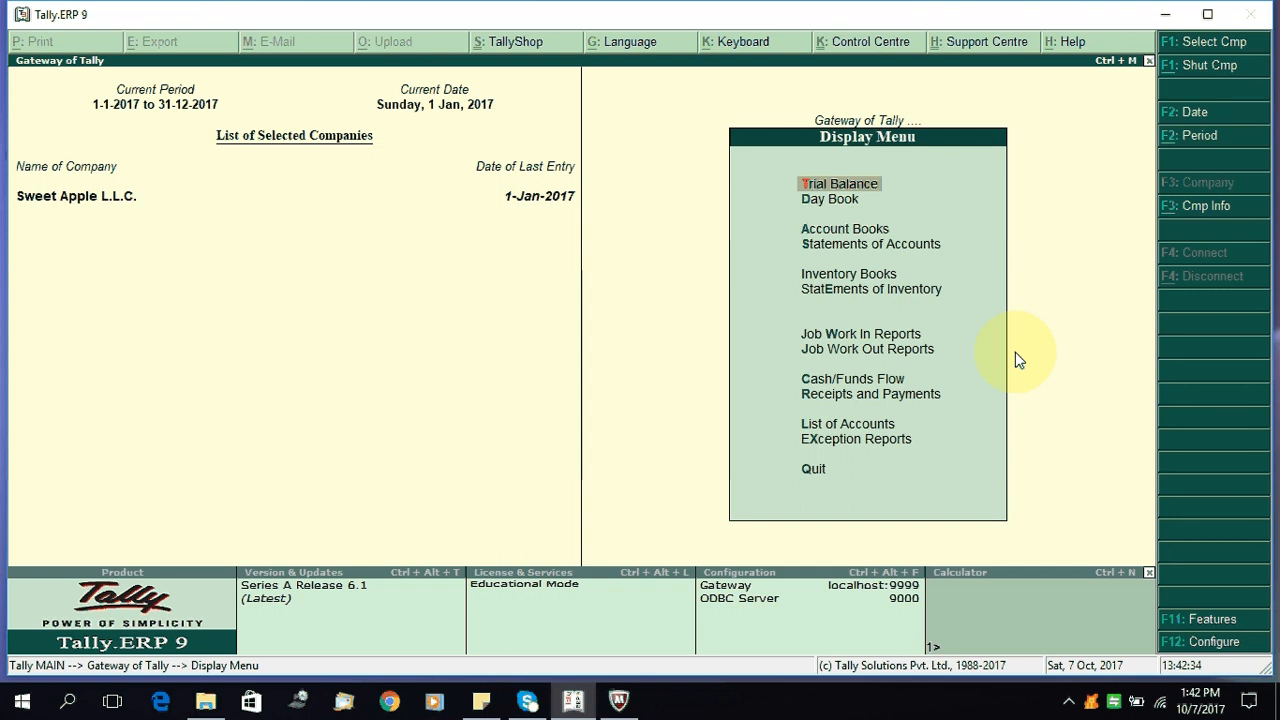
key("Escape")
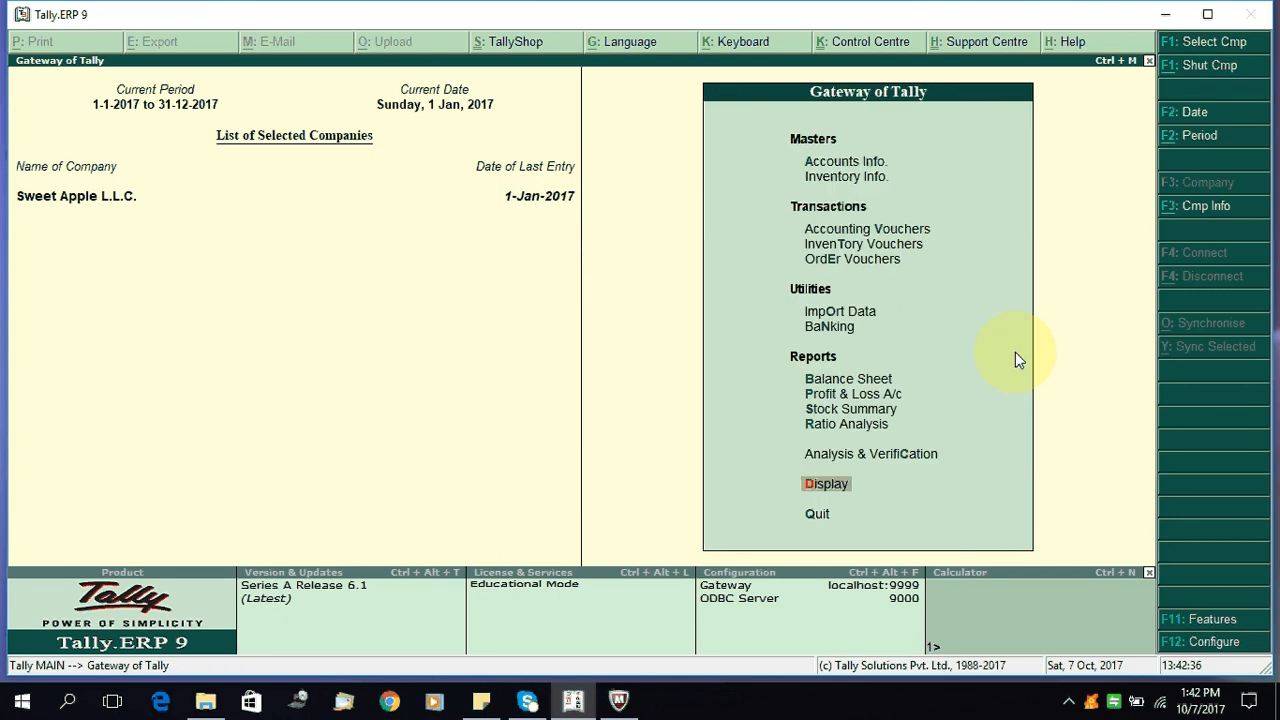